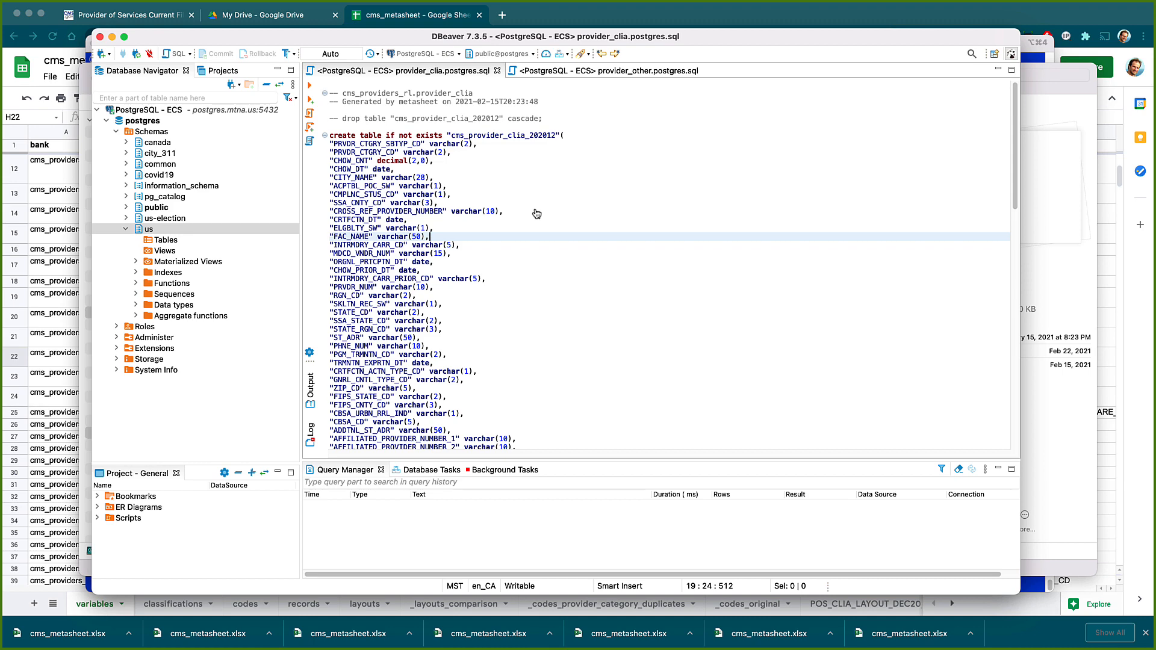
Switch from DBeaver to Commander One to see the CMS providers folders and CSV files
key("super+Tab")
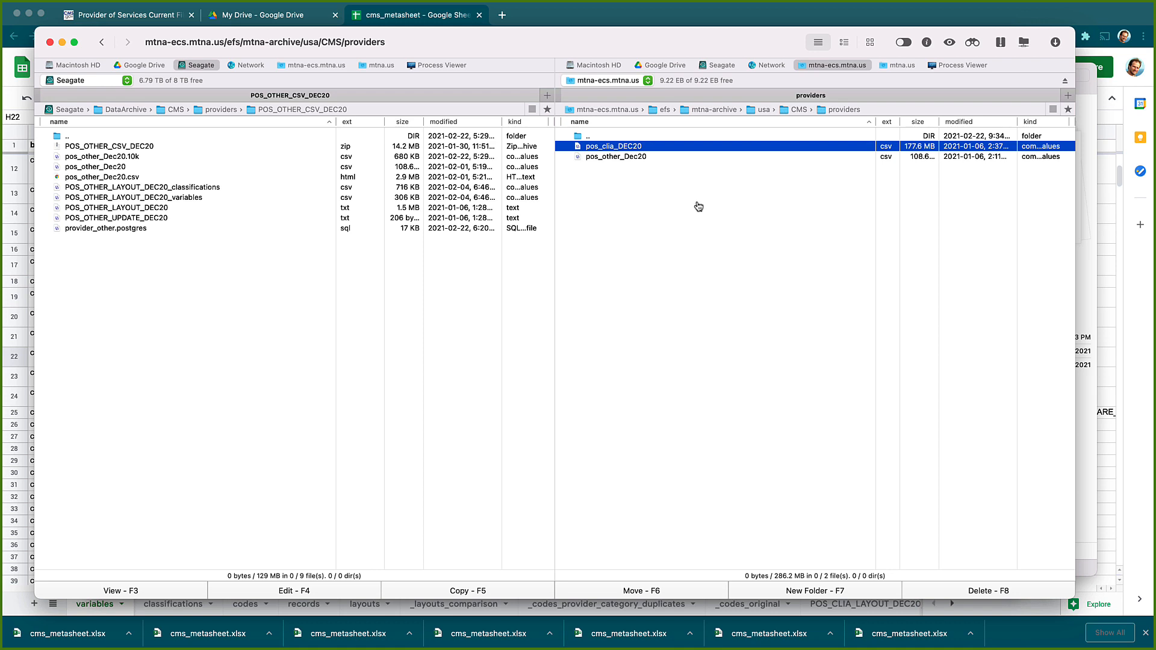
Bring the Finder window of the CMS providers folder tree to the front
key("super+Tab")
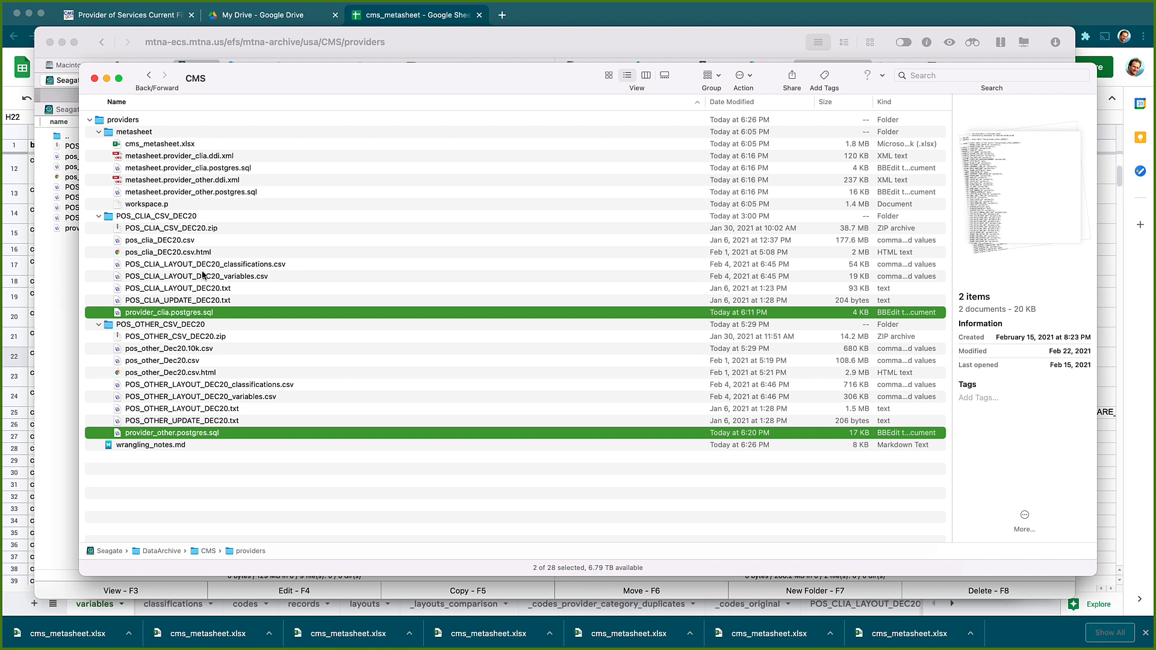
Preview provider_clia.postgres.sql and provider_other.postgres.sql in Finder, then return to DBeaver
left_click(249, 279)
left_click(211, 313)
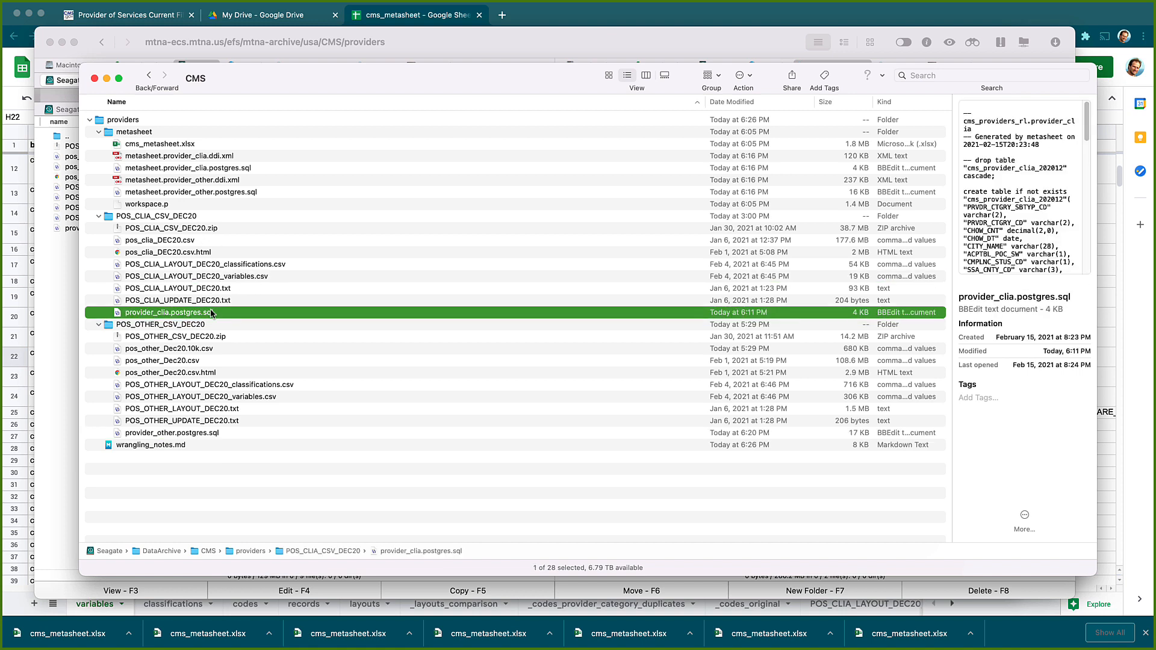
left_click(207, 435)
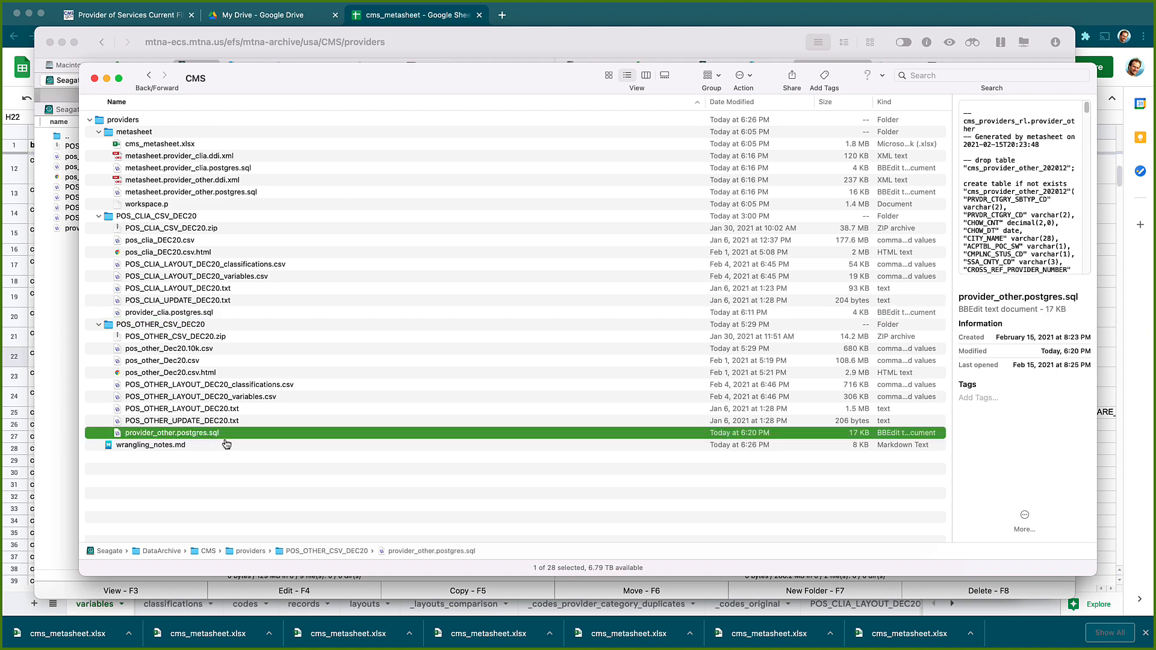
key("super+Tab")
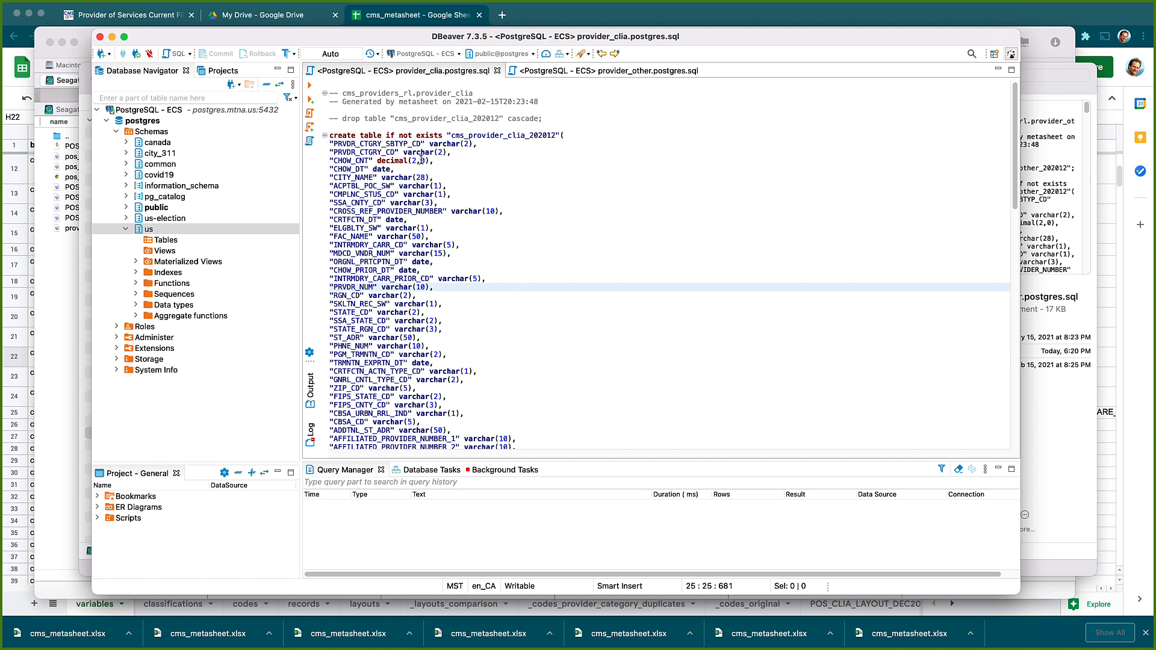
Check the cms_provider_clia_202012 name against schema us Tables, then scroll to the script's COPY and QA section
double_click(525, 135)
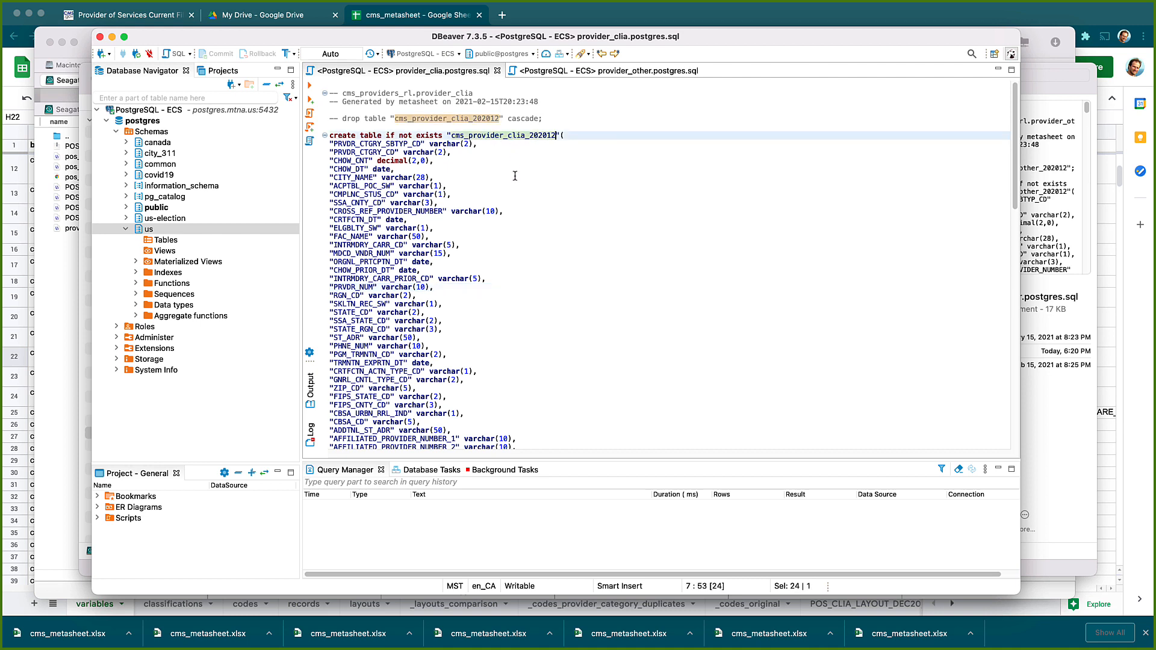
left_click(530, 145)
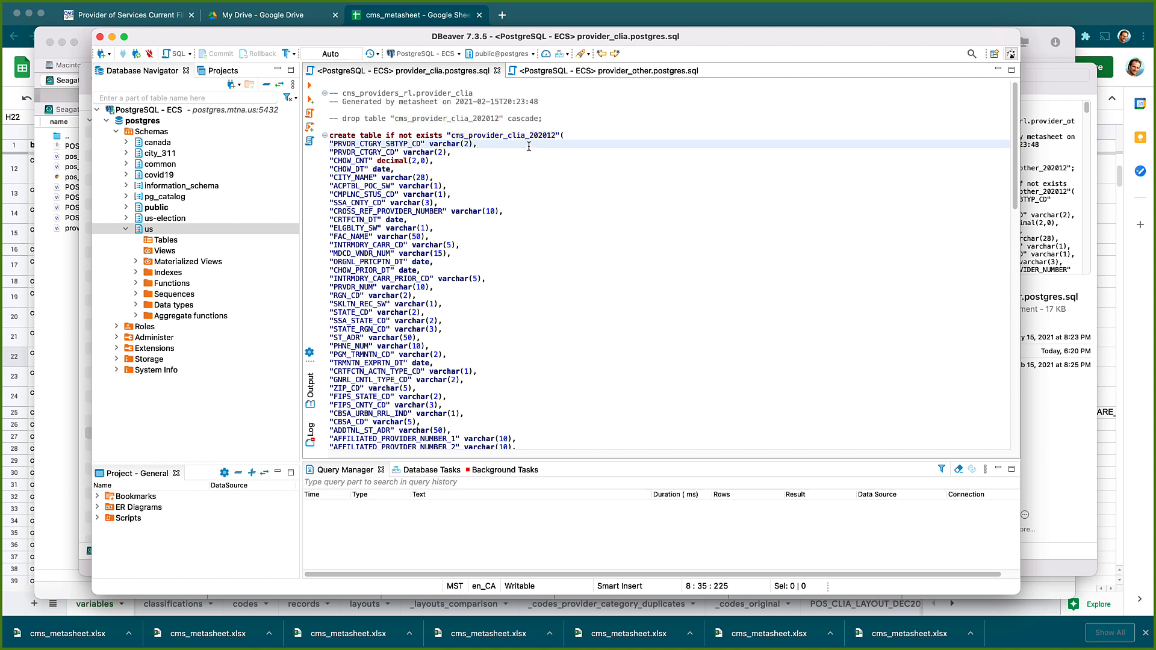
left_click(482, 136)
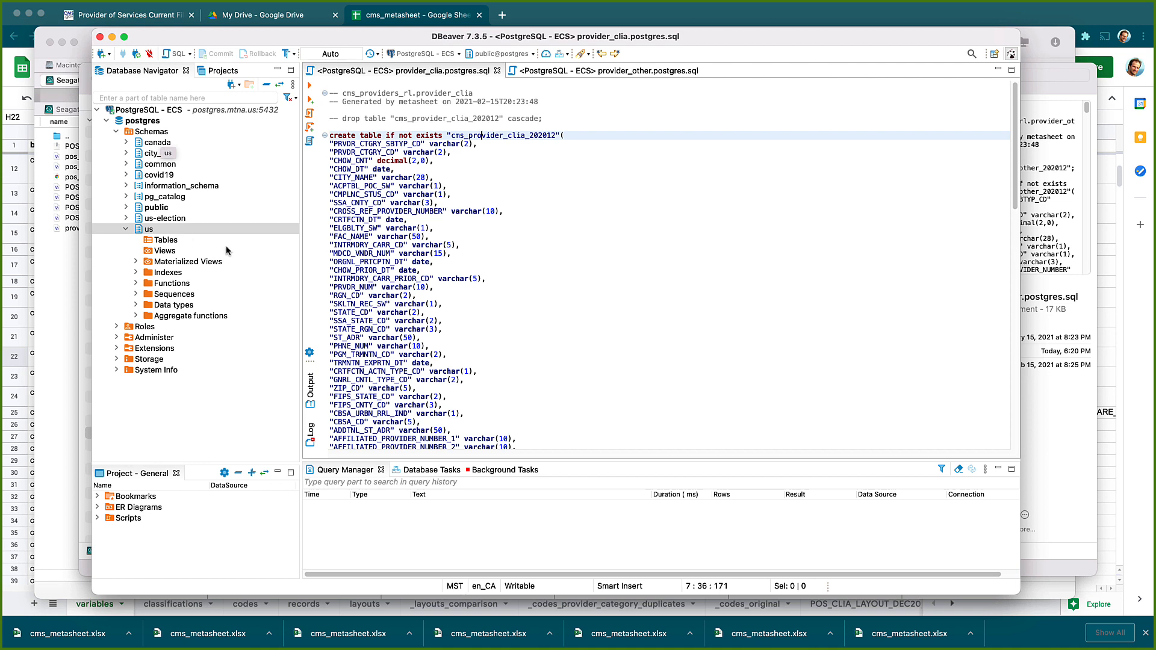
left_click(151, 244)
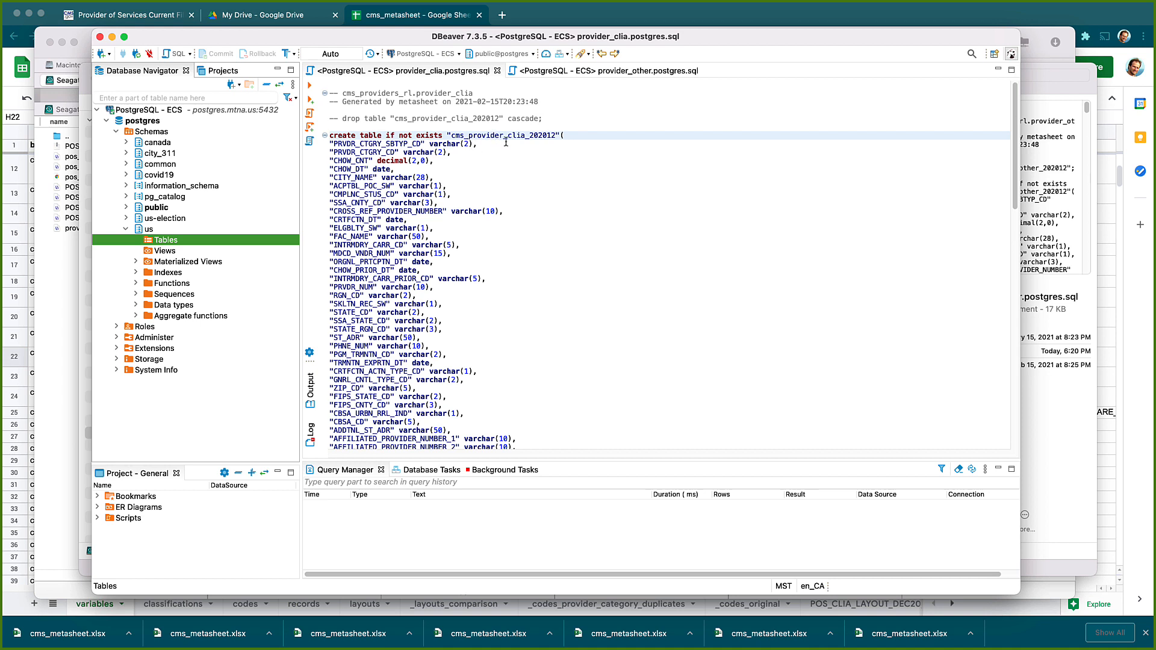
double_click(547, 135)
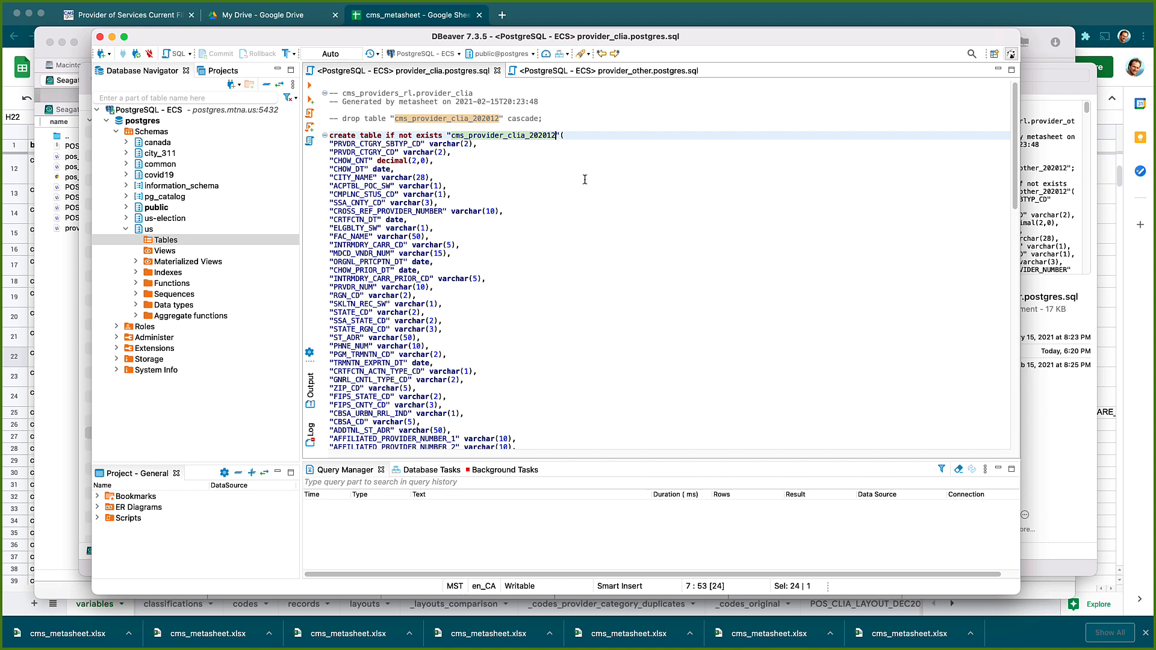
left_click(582, 223)
scroll(589, 292, "down", 20)
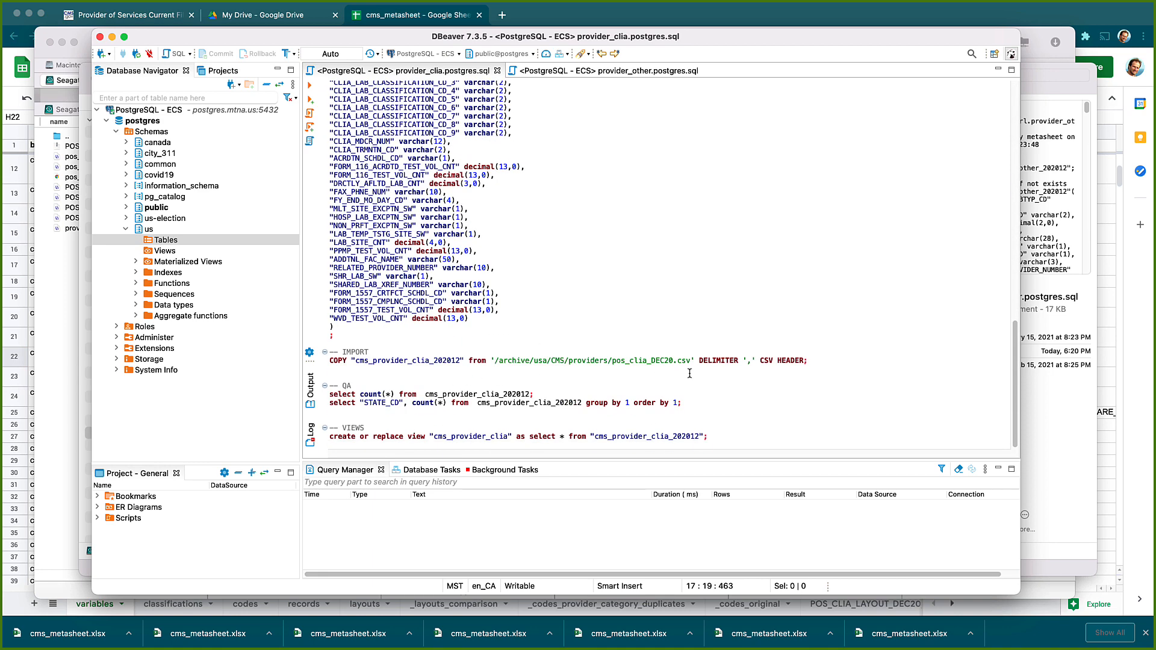
left_click_drag(812, 362, 325, 362)
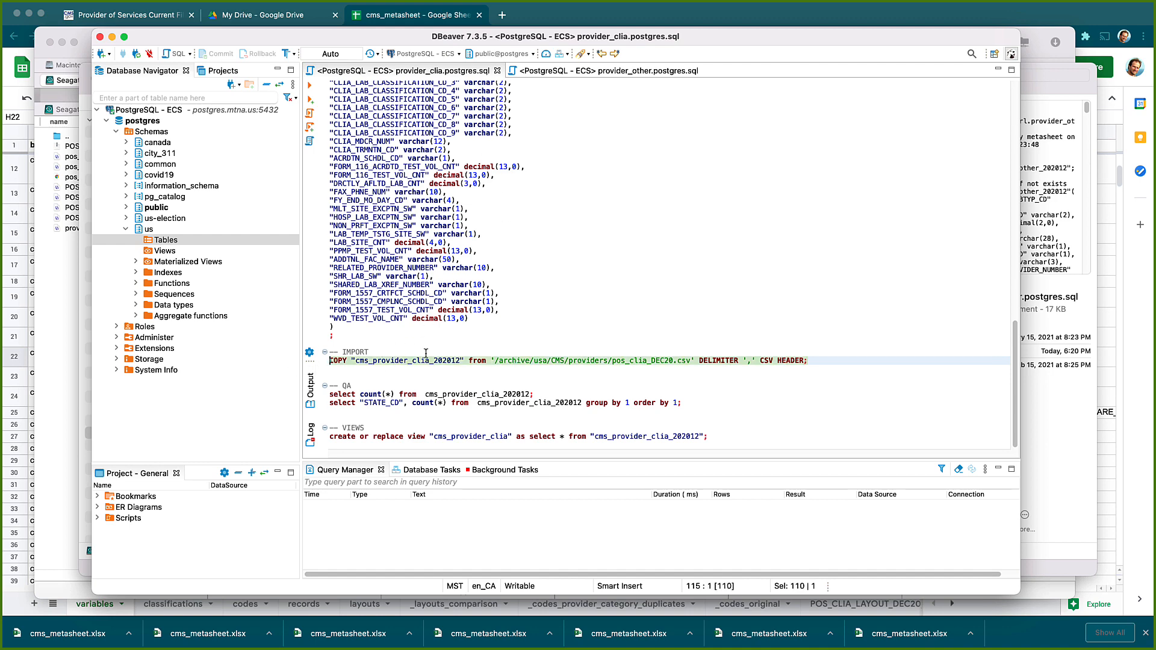
left_click(448, 369)
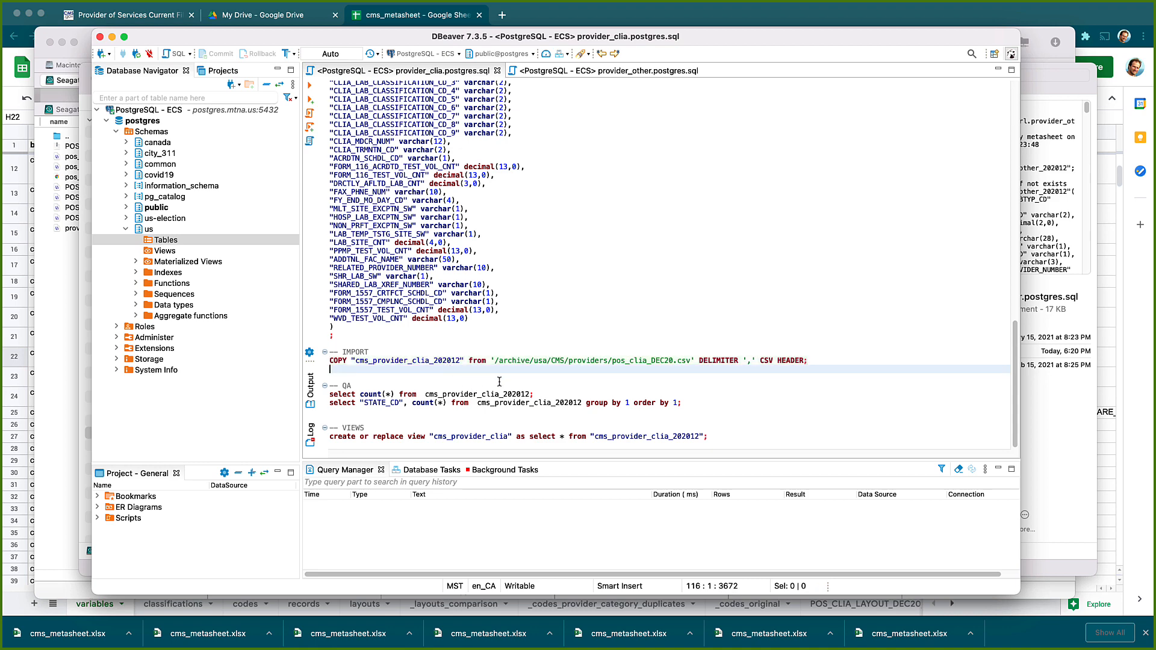
left_click(706, 410)
left_click_drag(707, 410, 330, 386)
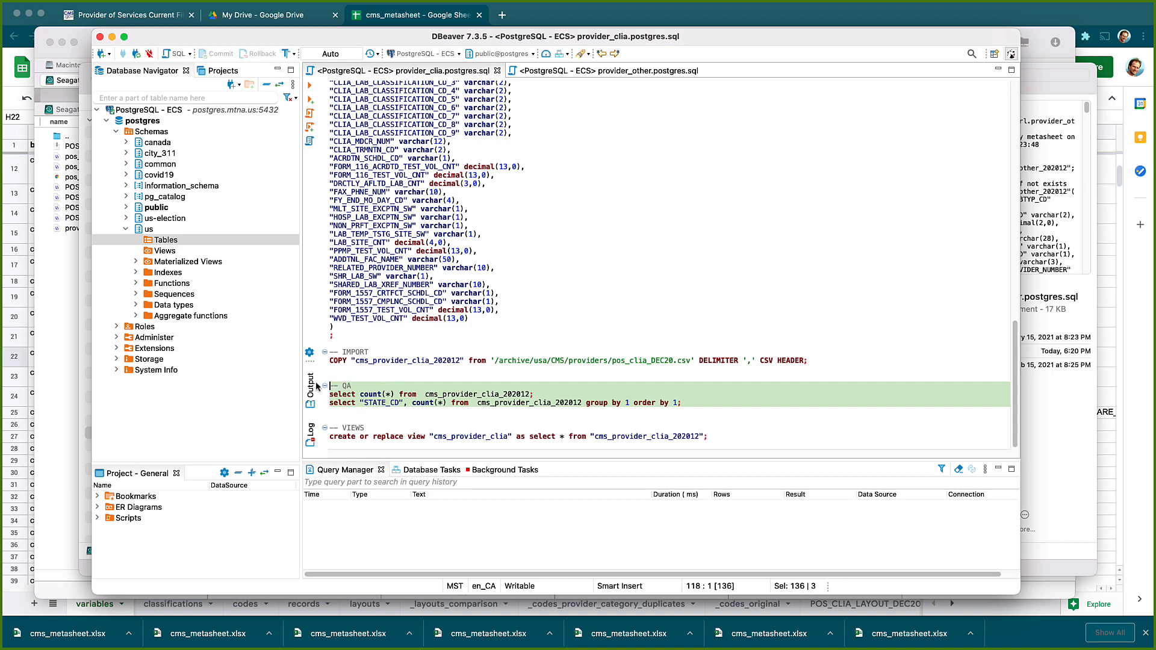
left_click(560, 376)
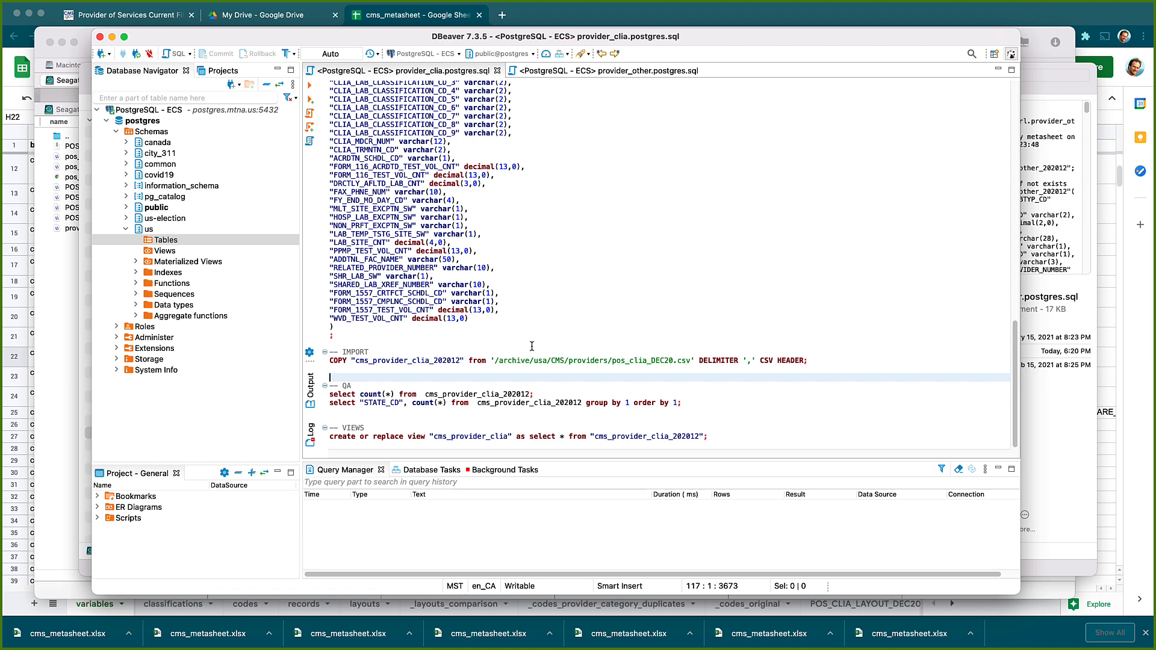
Review cms_provider_clia_202012's column definitions and return to the create table statement at the top
scroll(531, 346, "up", 20)
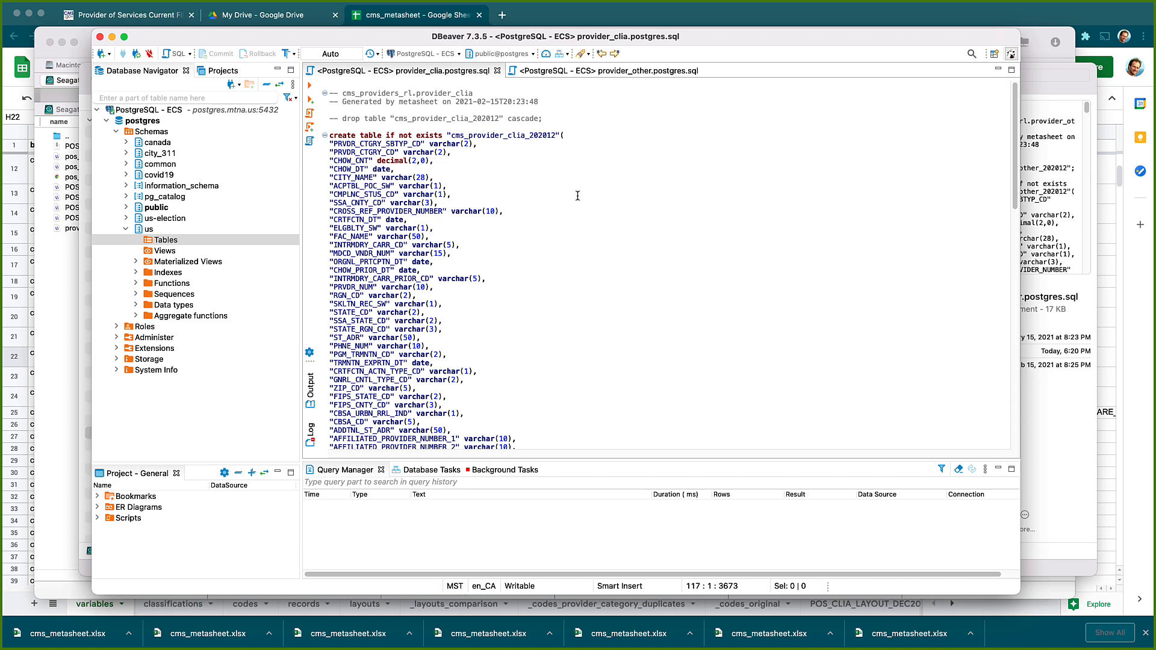
scroll(490, 315, "down", 20)
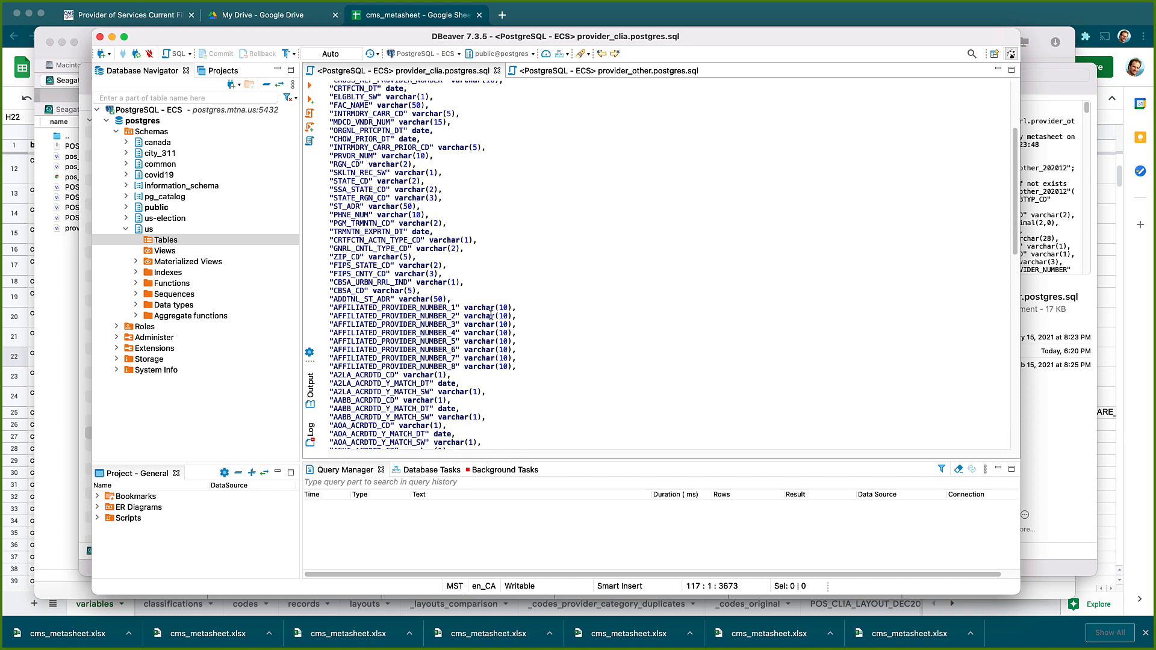
scroll(490, 315, "down", 2)
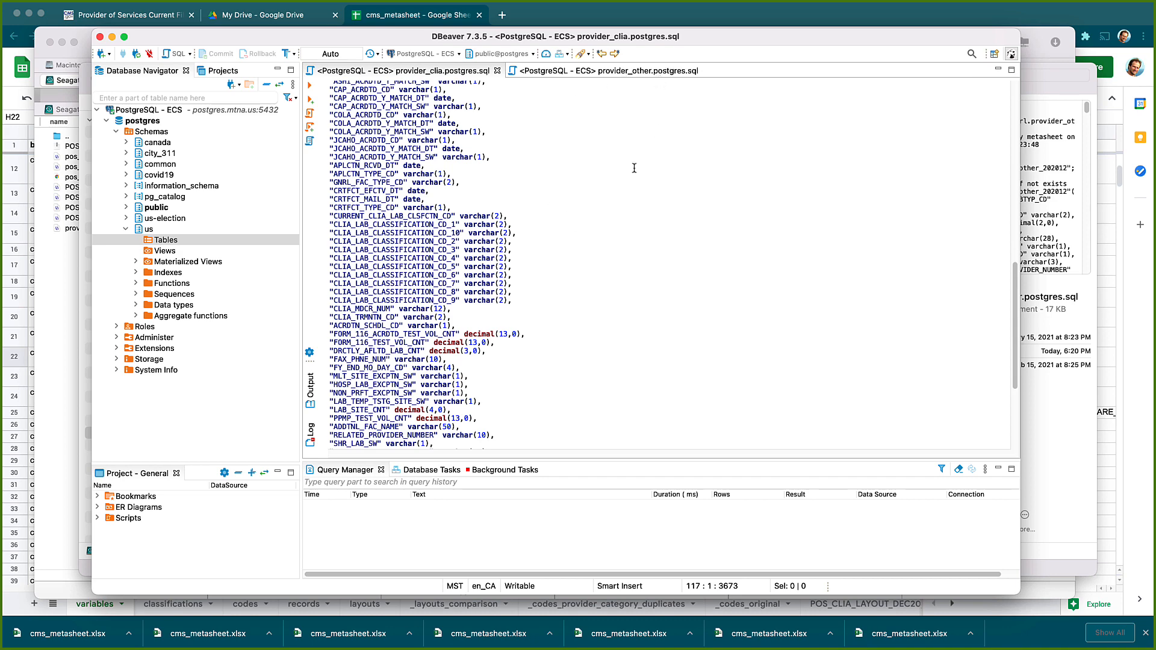
scroll(614, 298, "up", 8)
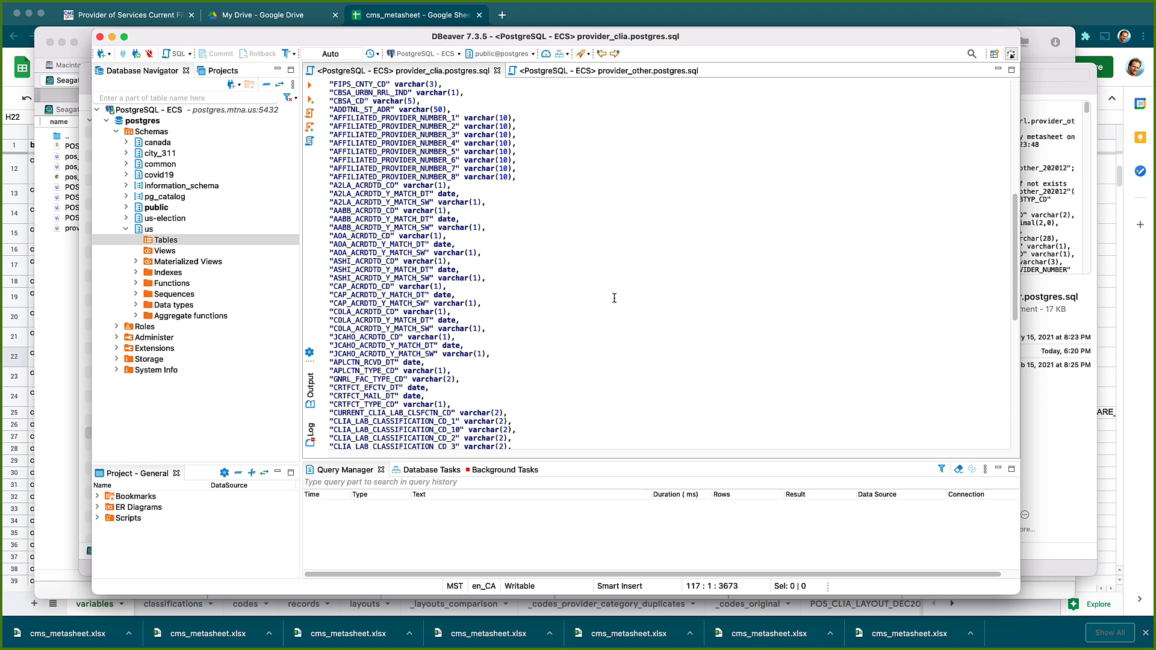
scroll(614, 298, "up", 13)
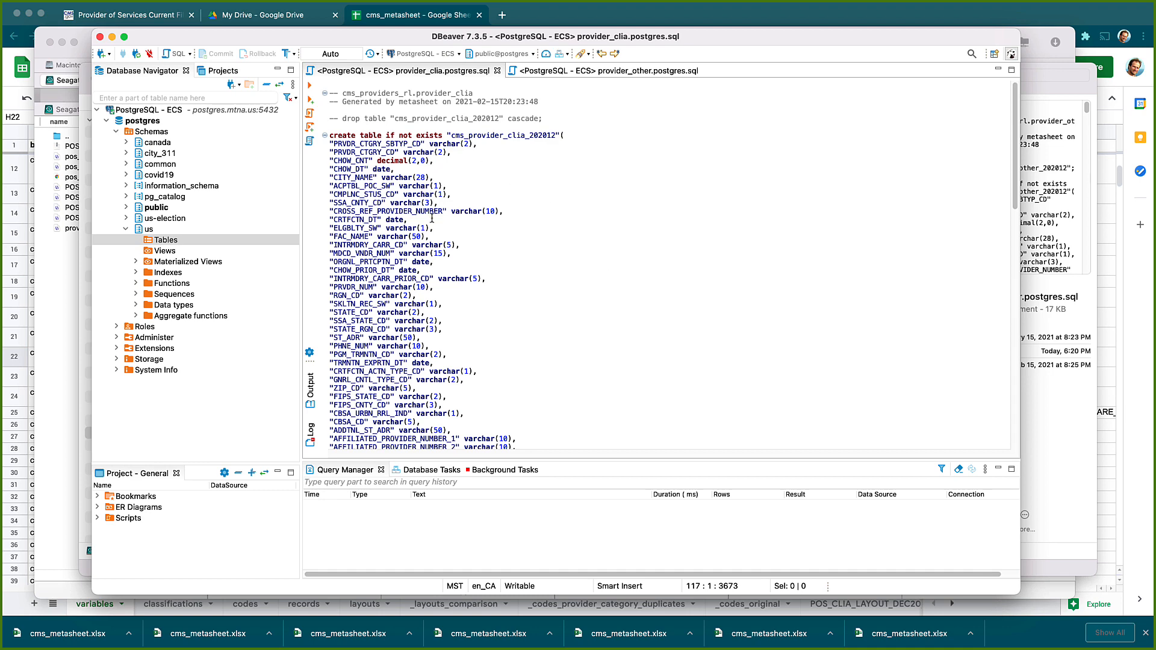
scroll(432, 217, "down", 2)
scroll(464, 254, "up", 2)
scroll(467, 259, "down", 6)
scroll(467, 259, "down", 3)
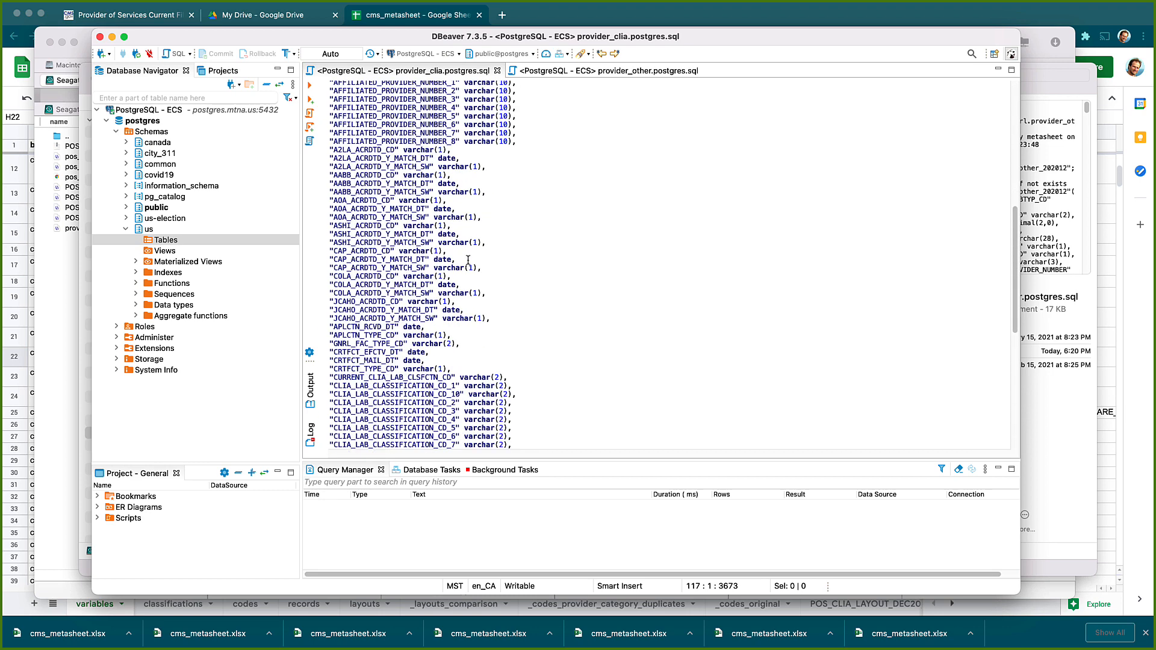
scroll(468, 260, "up", 9)
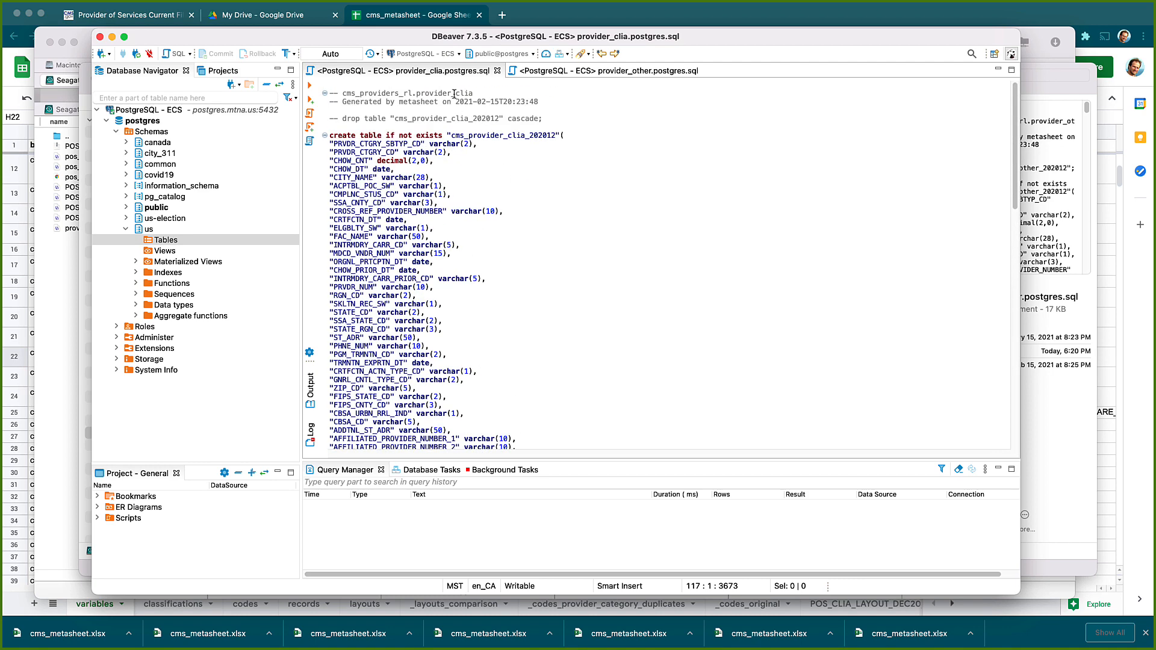
left_click(398, 219)
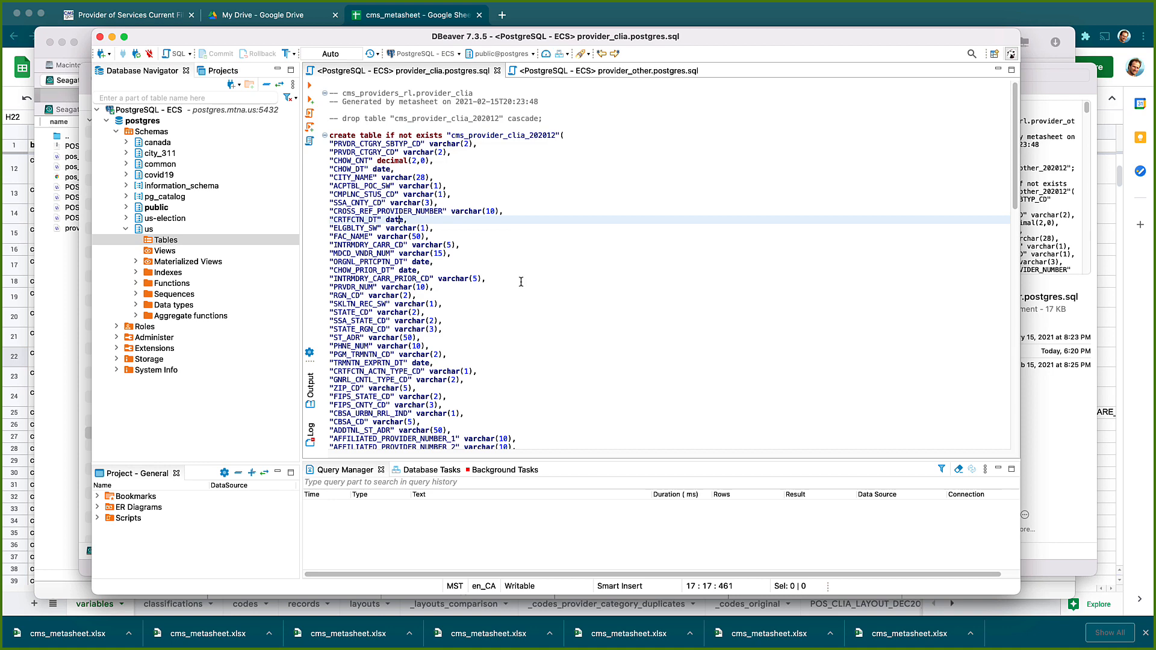
Run the create table statement and refresh the us schema's Tables list
key("super+Return")
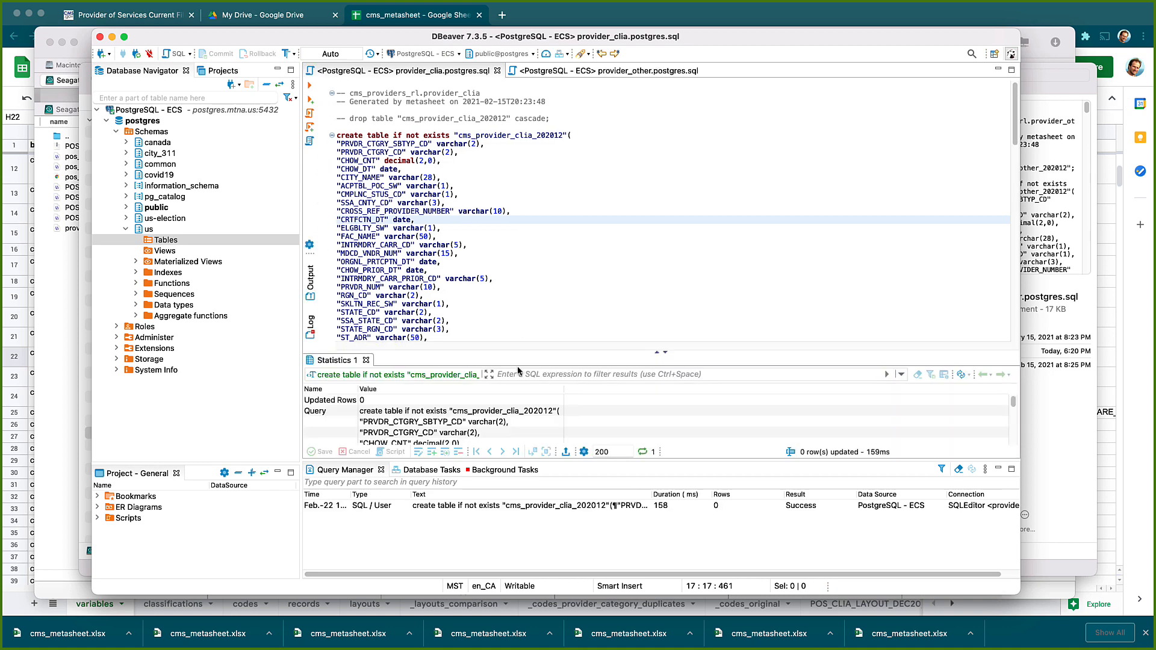
right_click(184, 241)
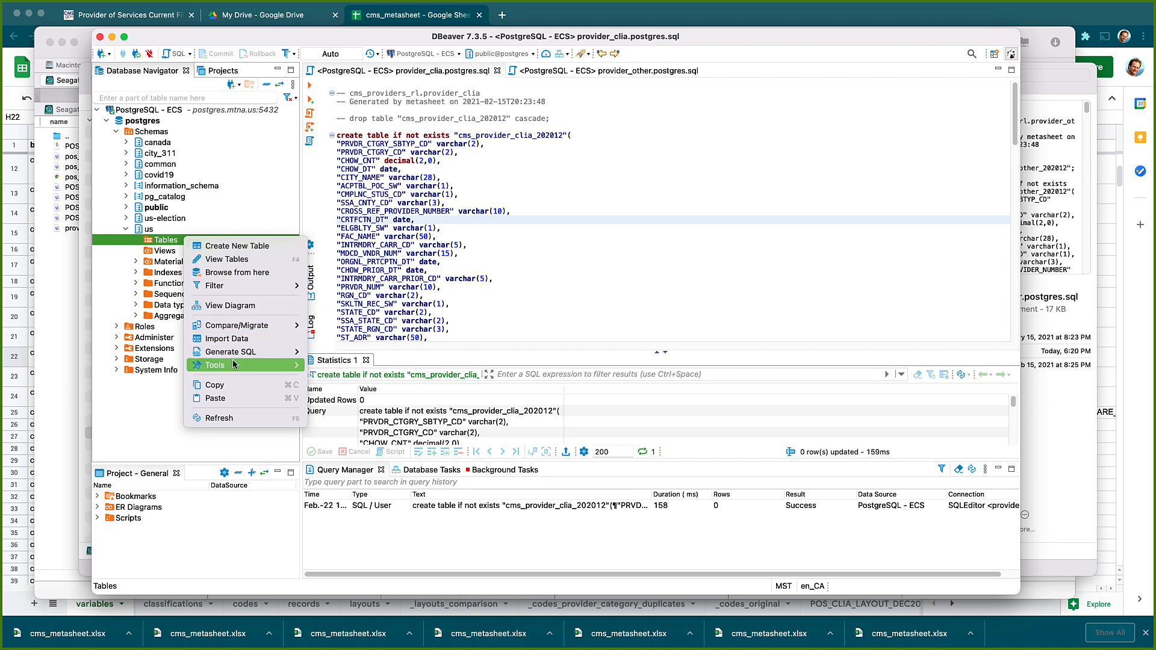
left_click(233, 418)
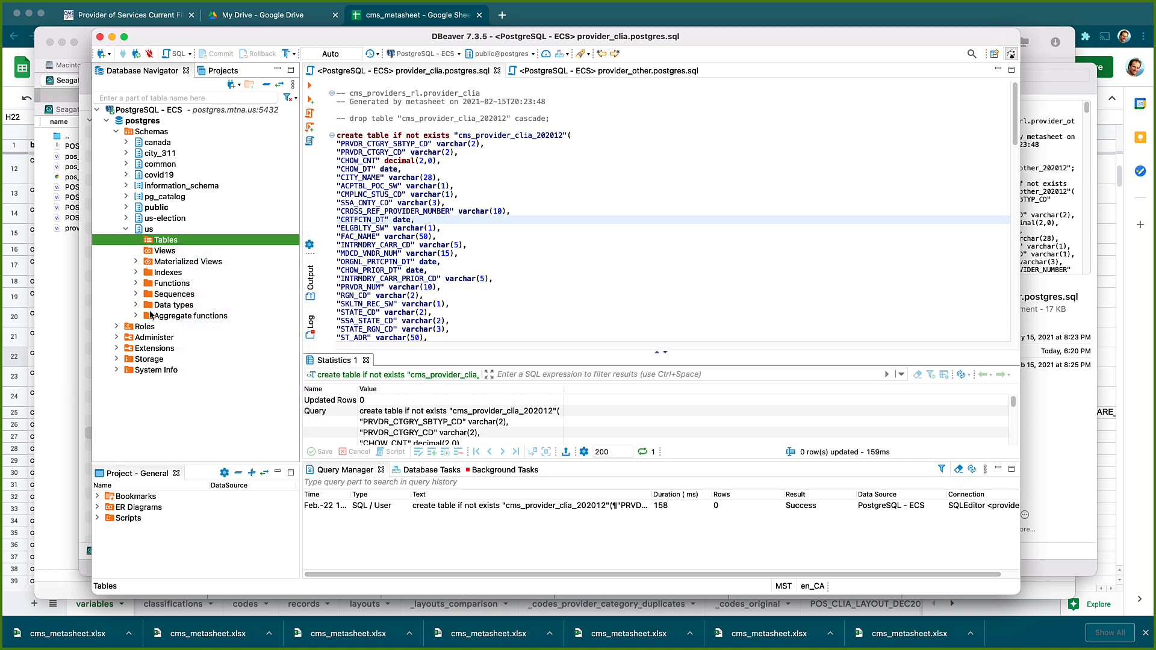
right_click(162, 242)
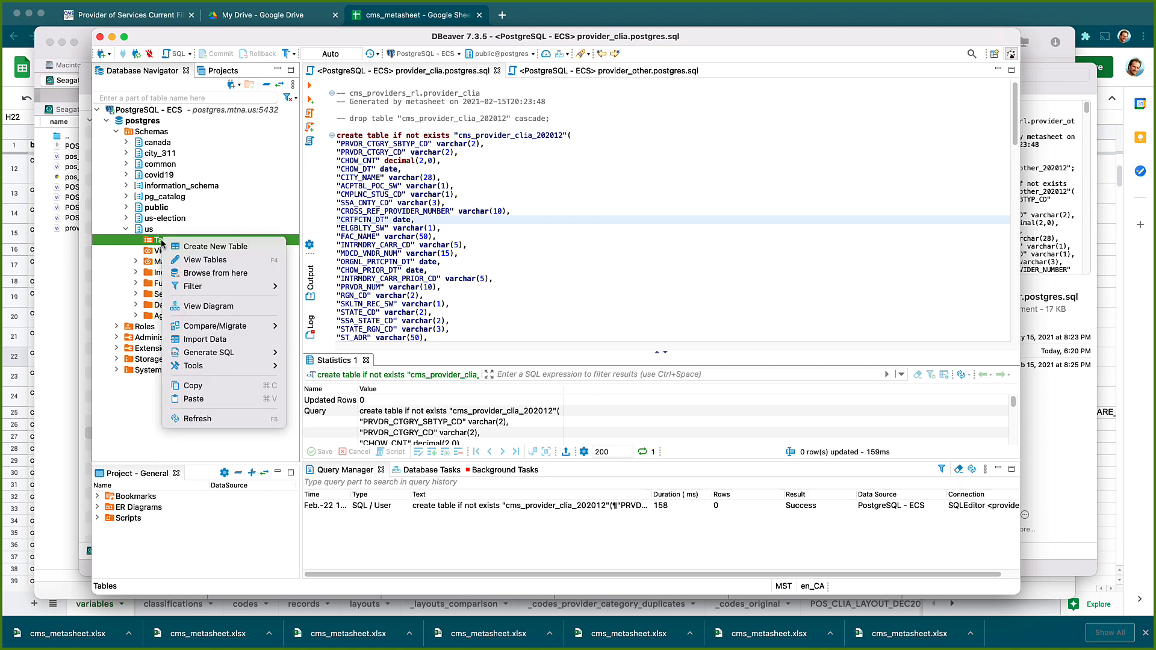
left_click(148, 242)
right_click(149, 240)
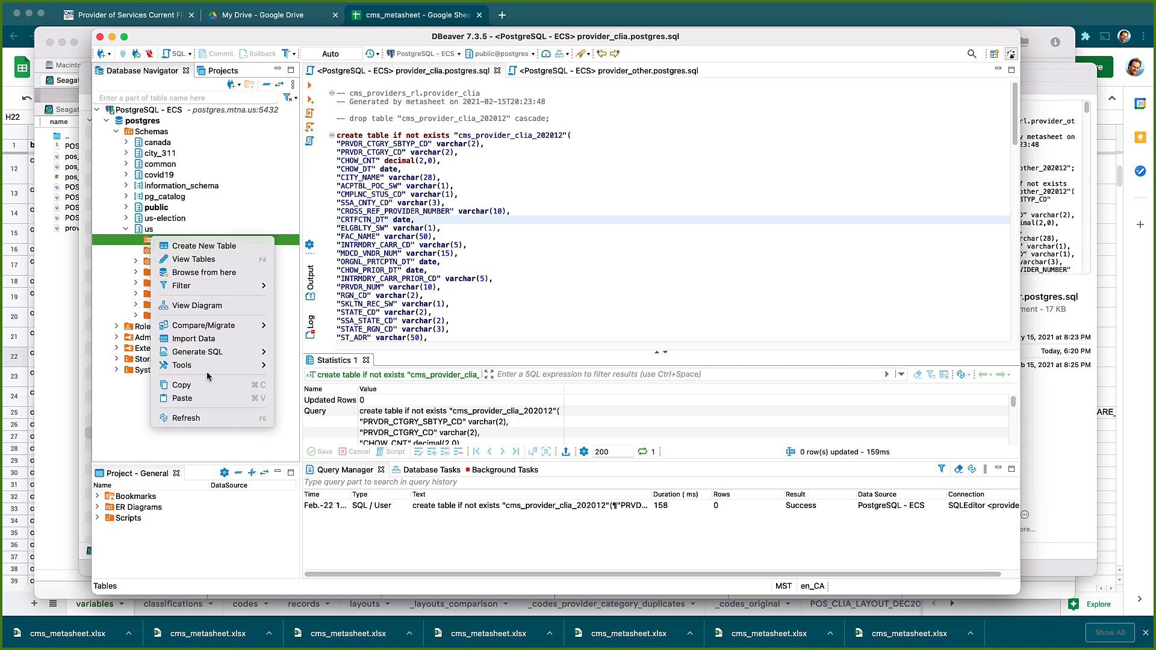
left_click(207, 417)
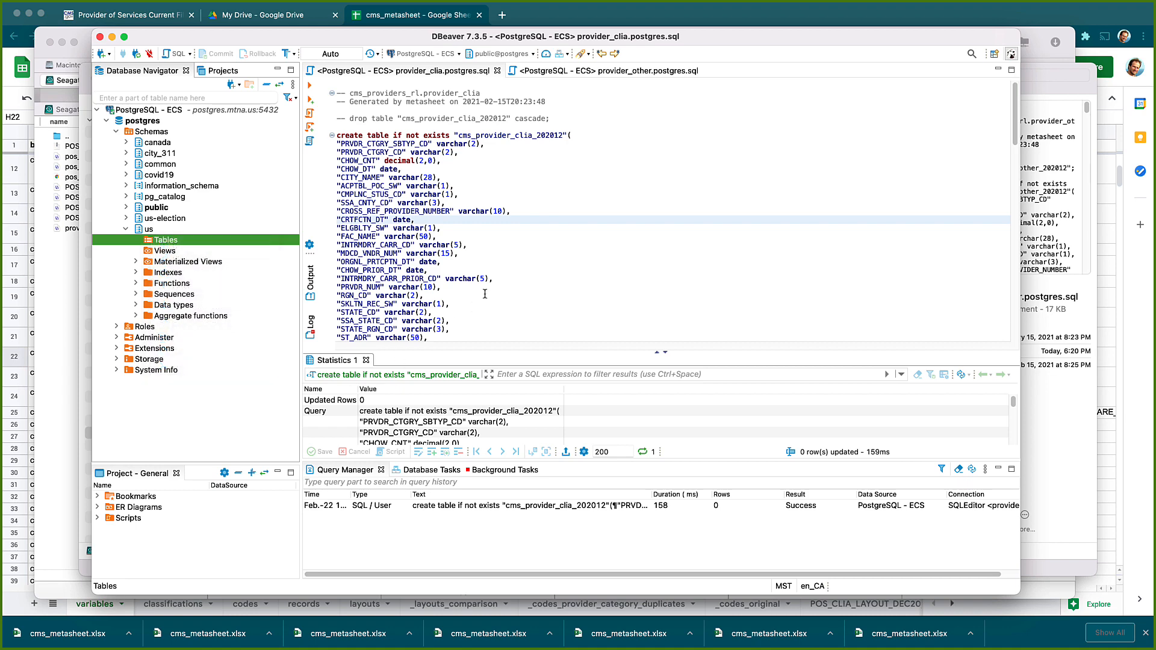
left_click(485, 293)
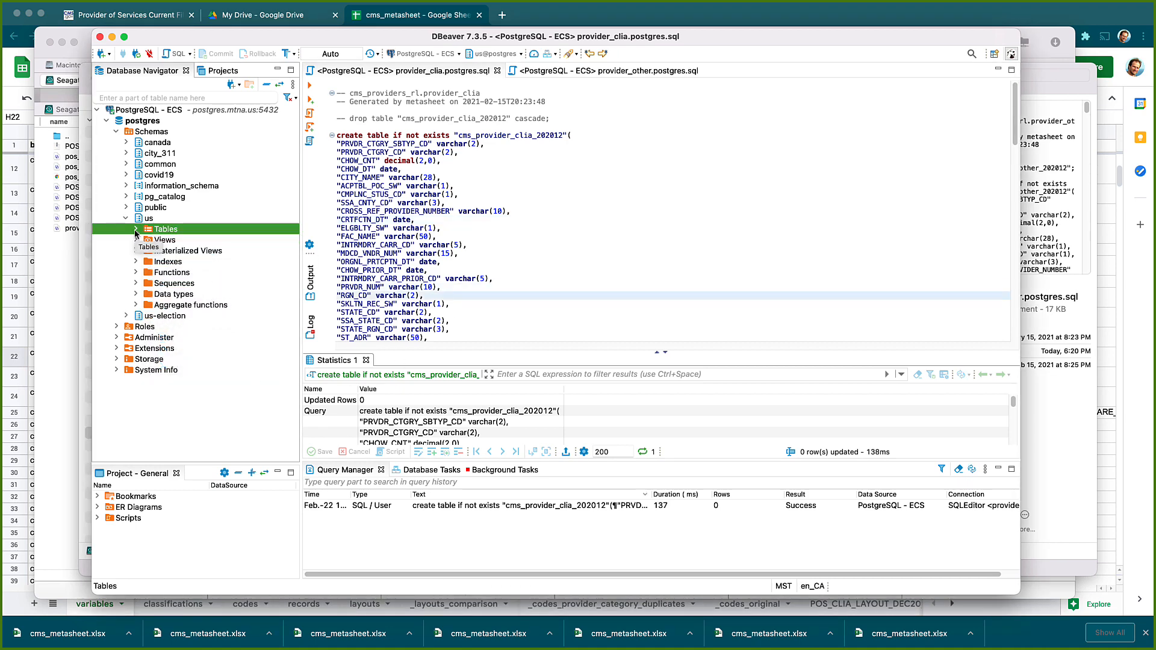
Expand us Tables to select cms_provider_clia_202012, then move to the COPY import statement
left_click(135, 232)
left_click(214, 241)
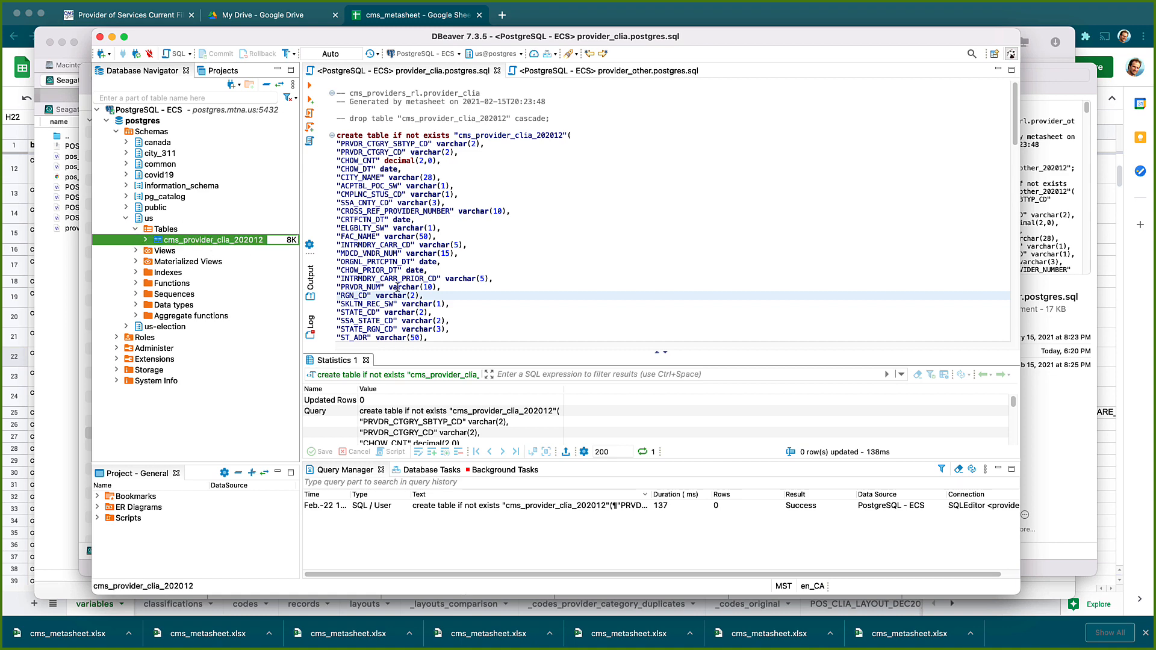
scroll(517, 272, "down", 20)
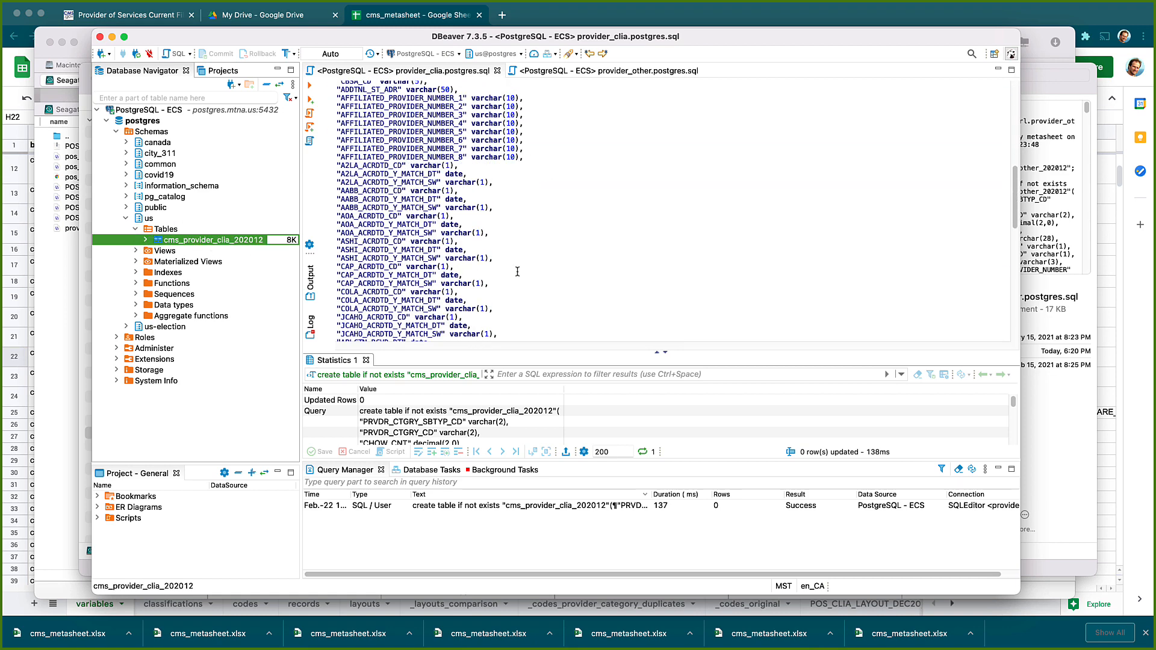
scroll(517, 271, "down", 15)
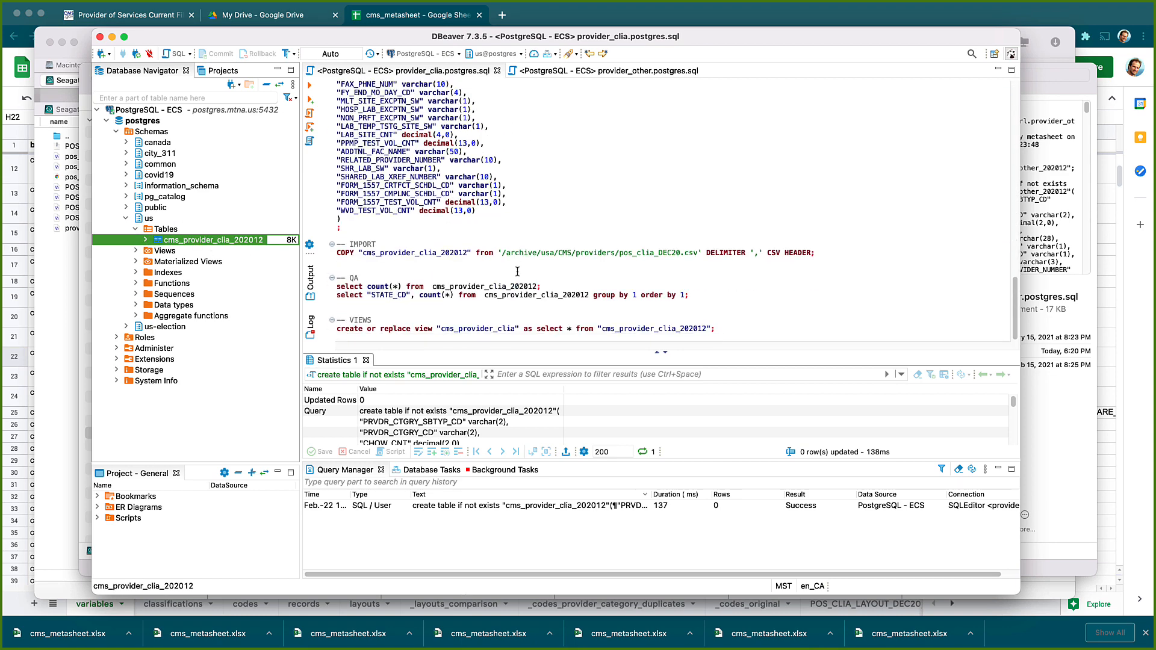
left_click(455, 253)
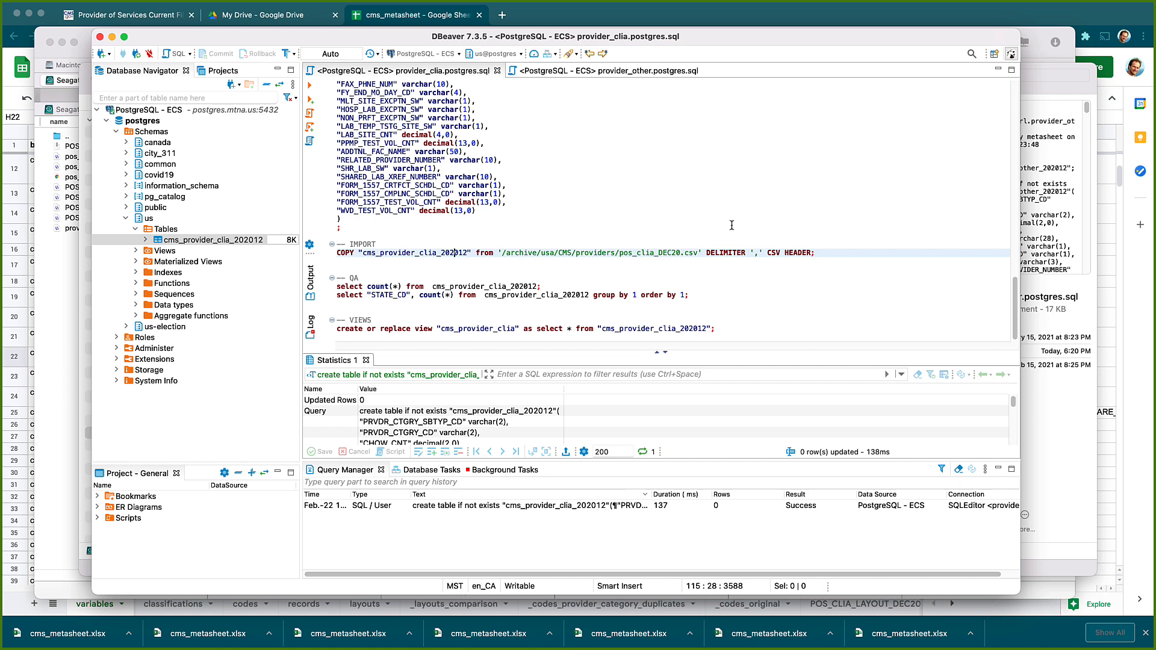
Run the COPY import from pos_clia_DEC20.csv, loading 547510 rows into cms_provider_clia_202012
key("ctrl+Return")
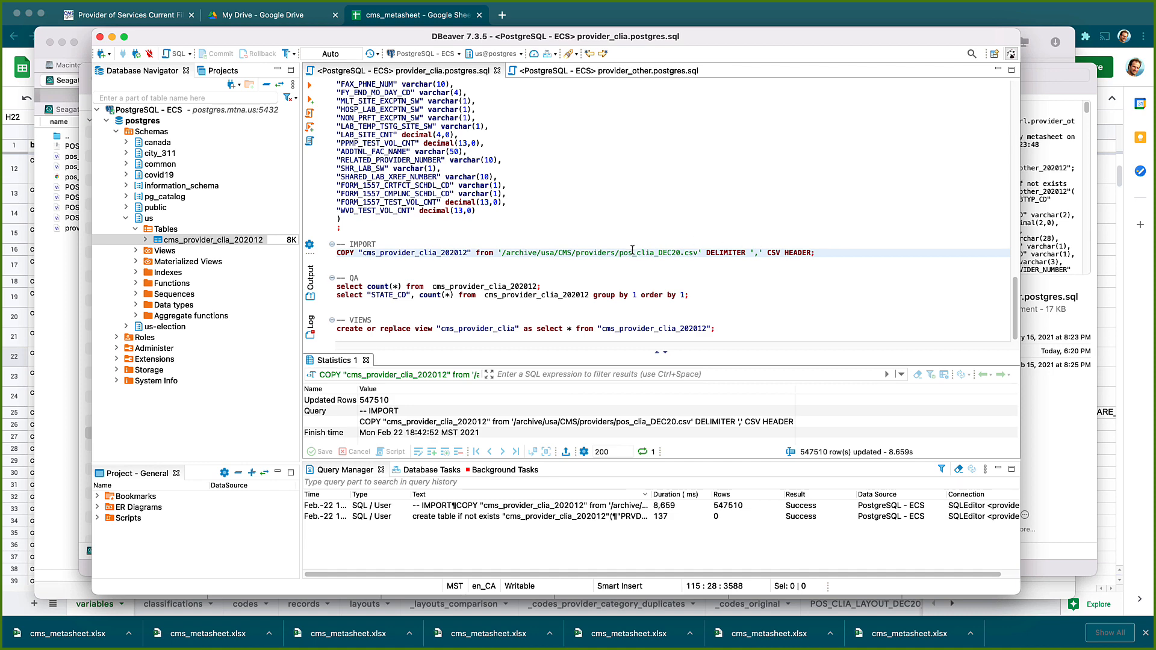
left_click(374, 403)
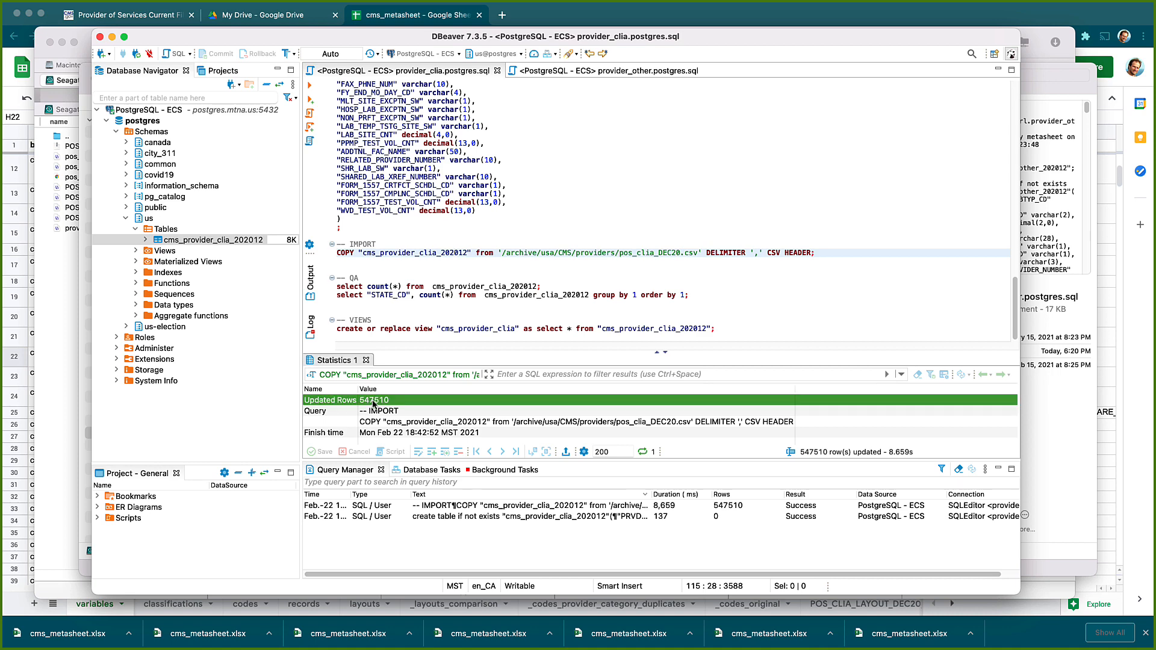
left_click(400, 269)
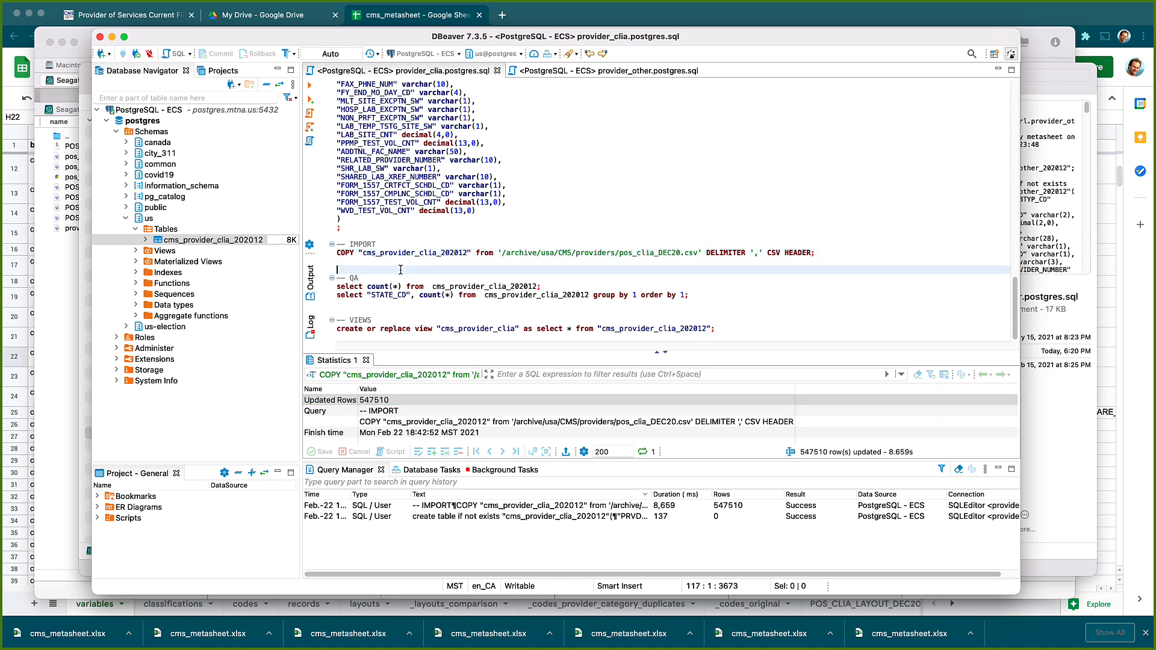
Run the row count query on cms_provider_clia_202012, confirming 547510 rows
key("Delete")
key("Down")
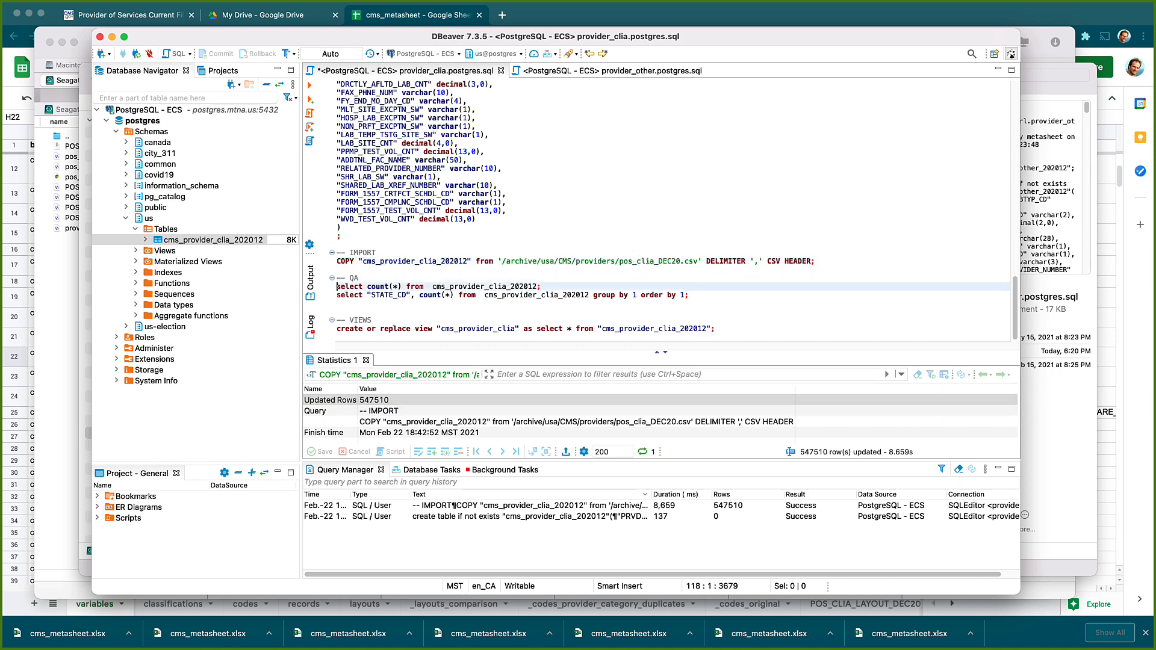
key("super+Return")
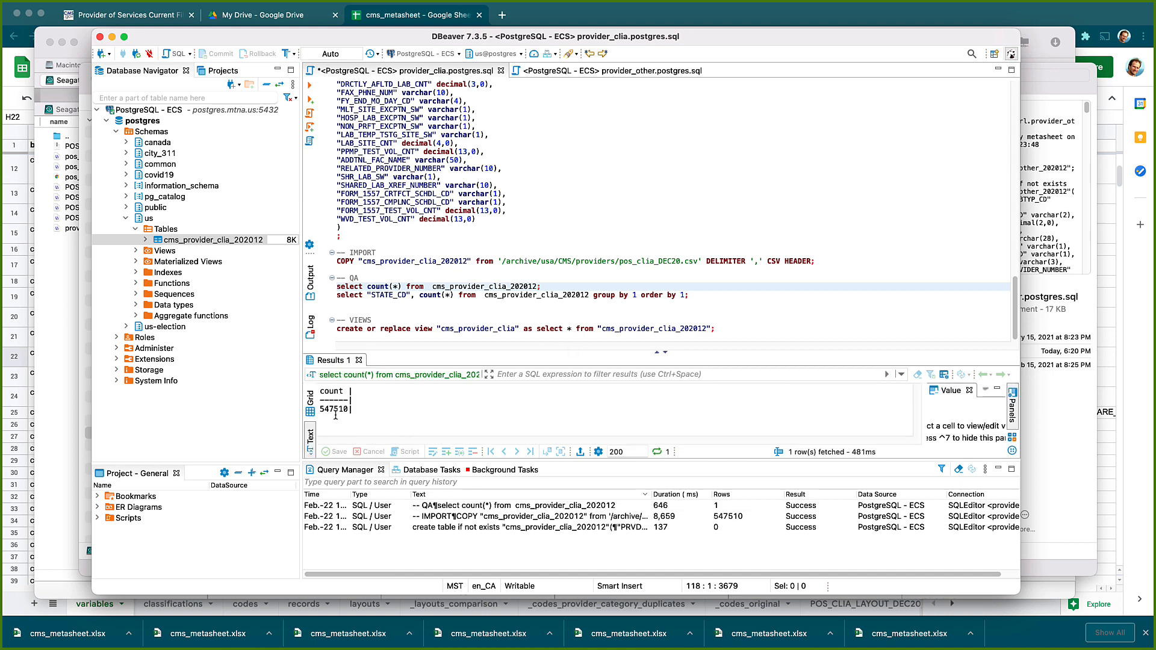
left_click(336, 413)
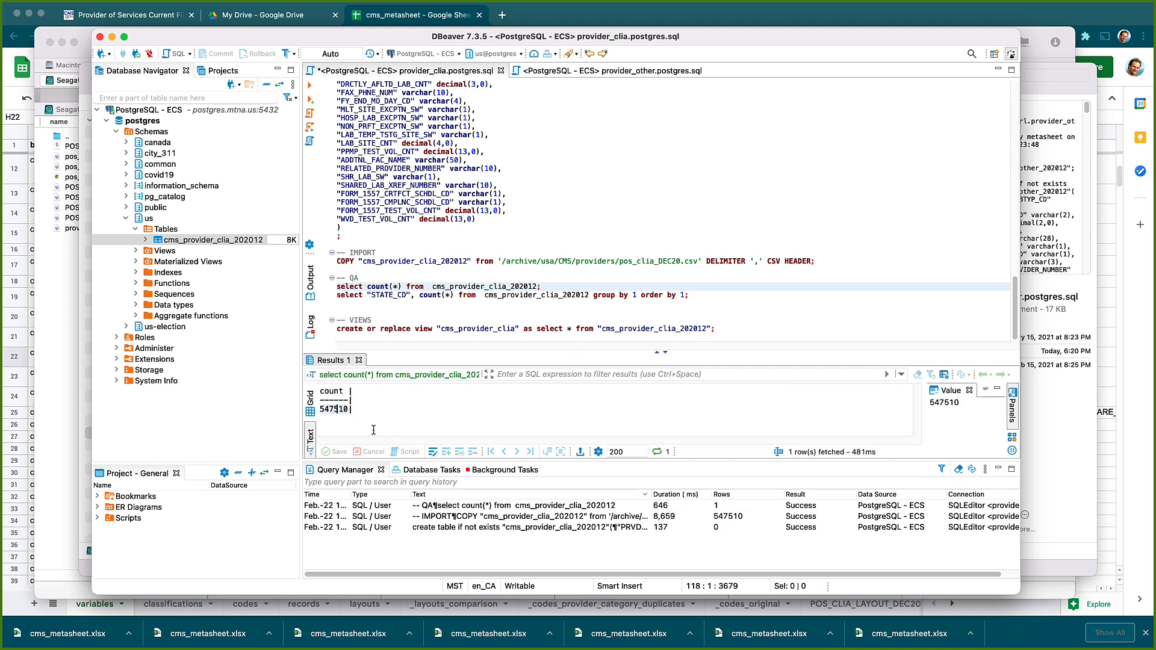
Run the per-STATE_CD count query, returning 58 state rows
left_click(420, 295)
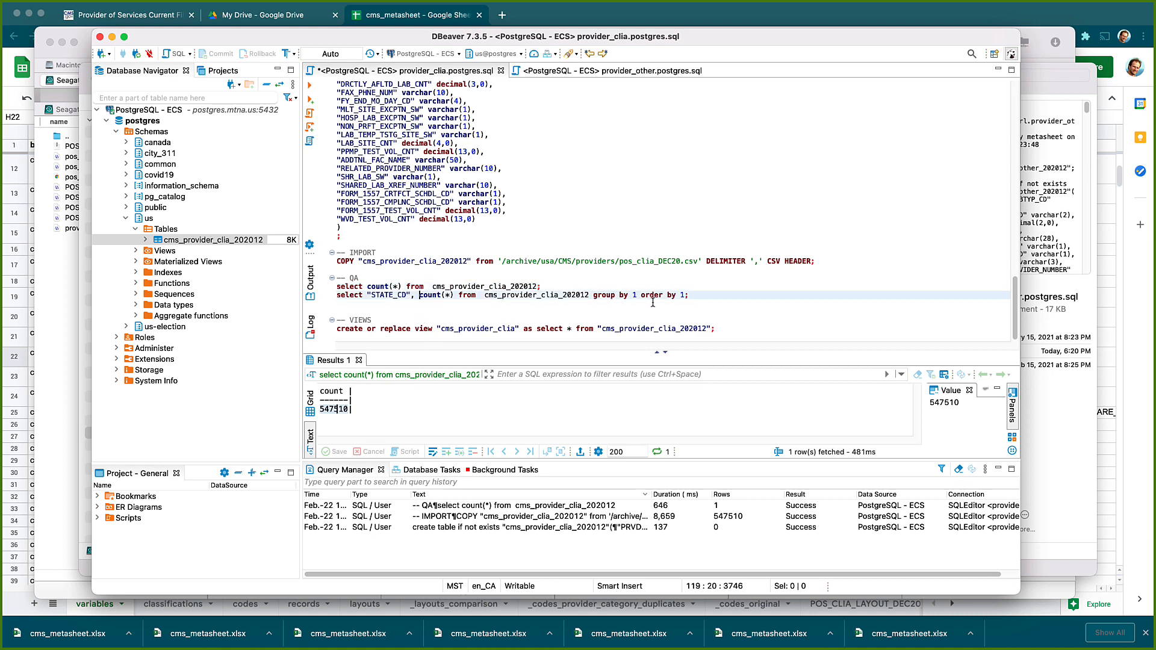
key("super+Return")
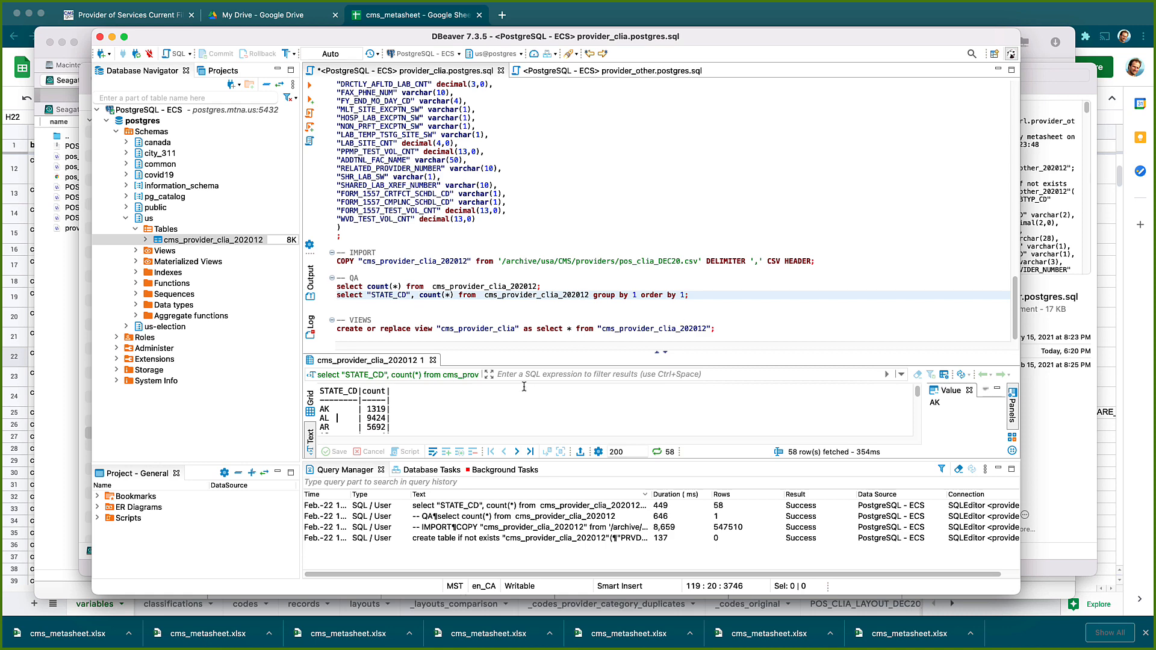
scroll(441, 406, "down", 15)
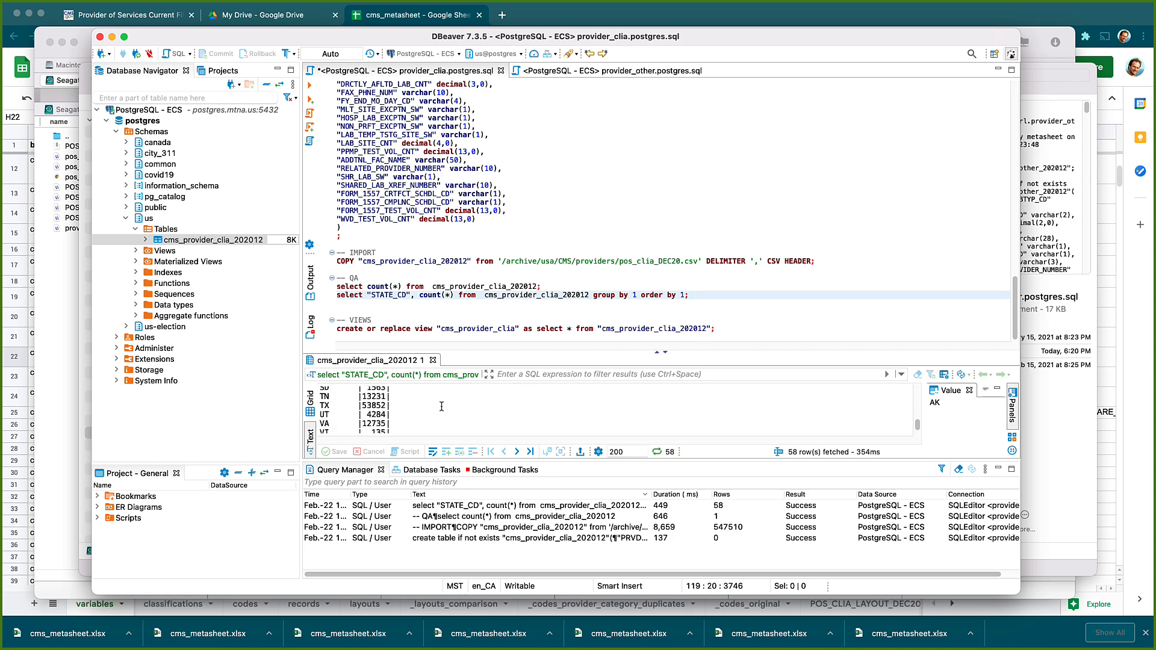
scroll(441, 406, "up", 15)
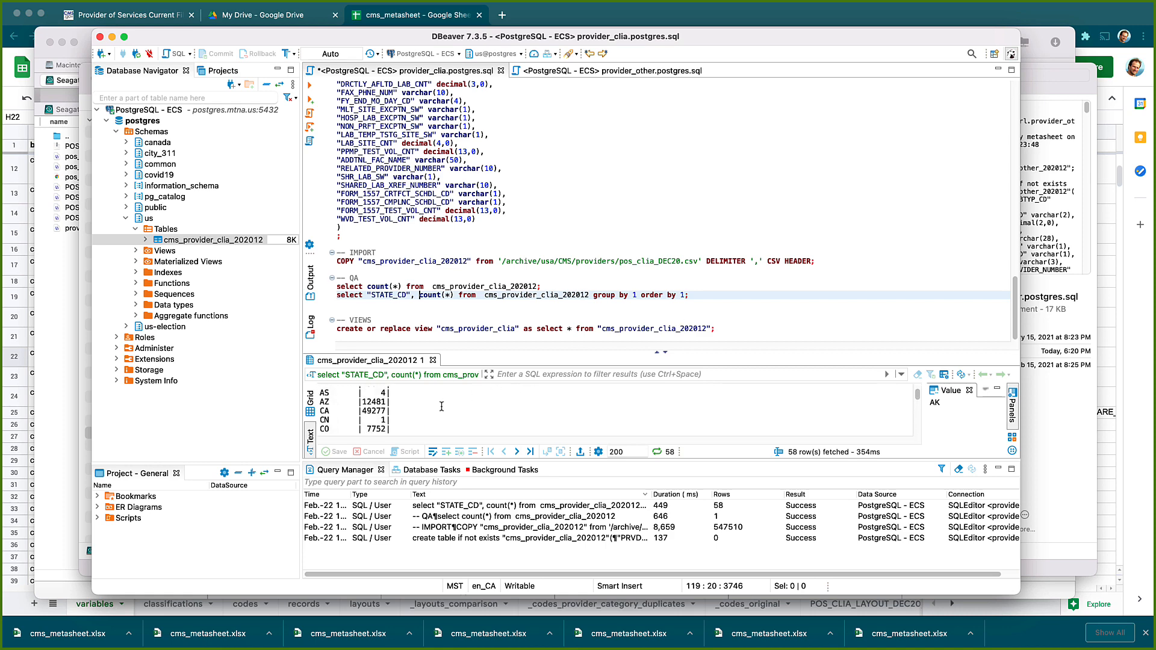
scroll(441, 406, "up", 3)
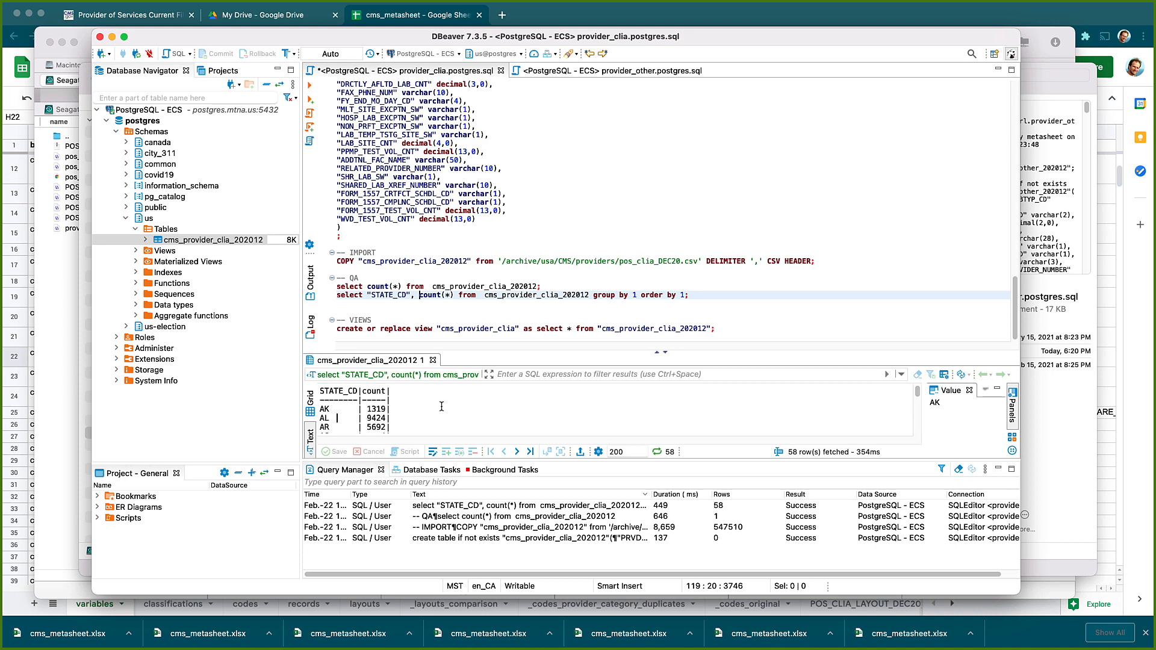
Execute create or replace view cms_provider_clia selecting all rows from cms_provider_clia_202012
scroll(441, 407, "down", 2)
scroll(441, 406, "up", 2)
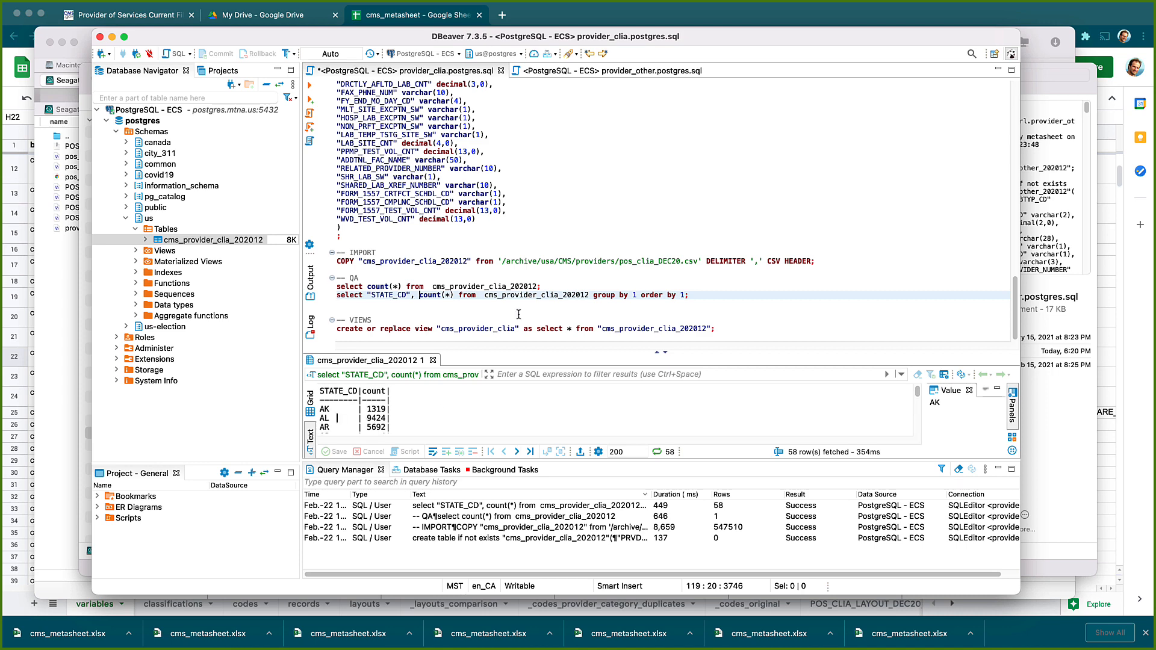
left_click(490, 333)
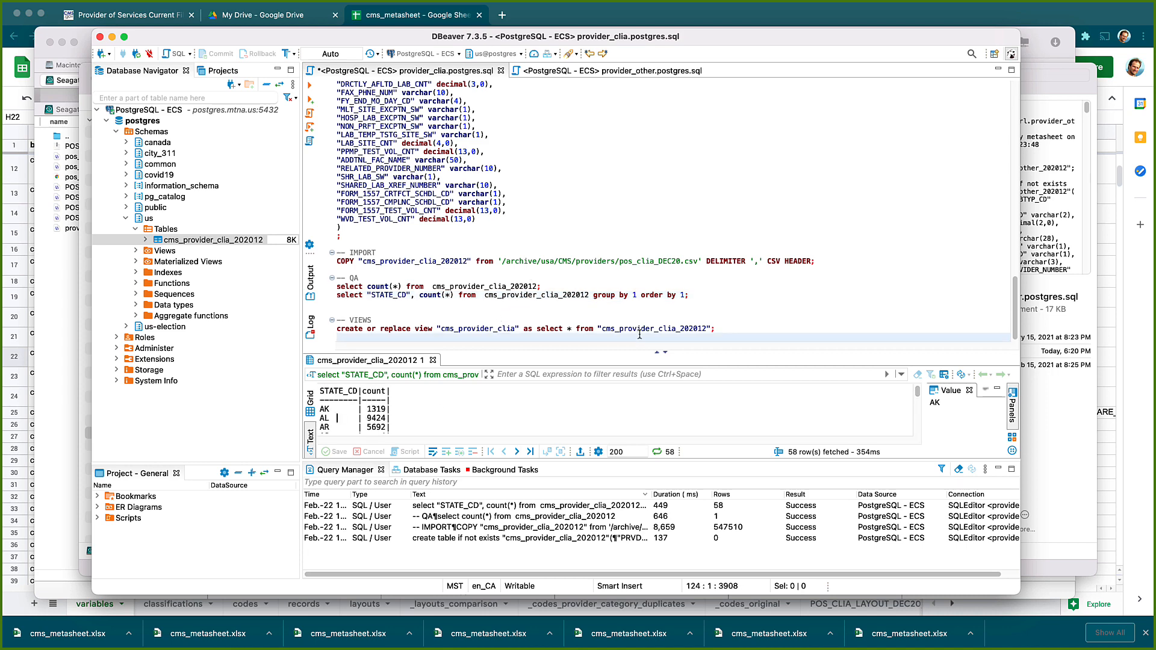
left_click(480, 329)
left_click(511, 328)
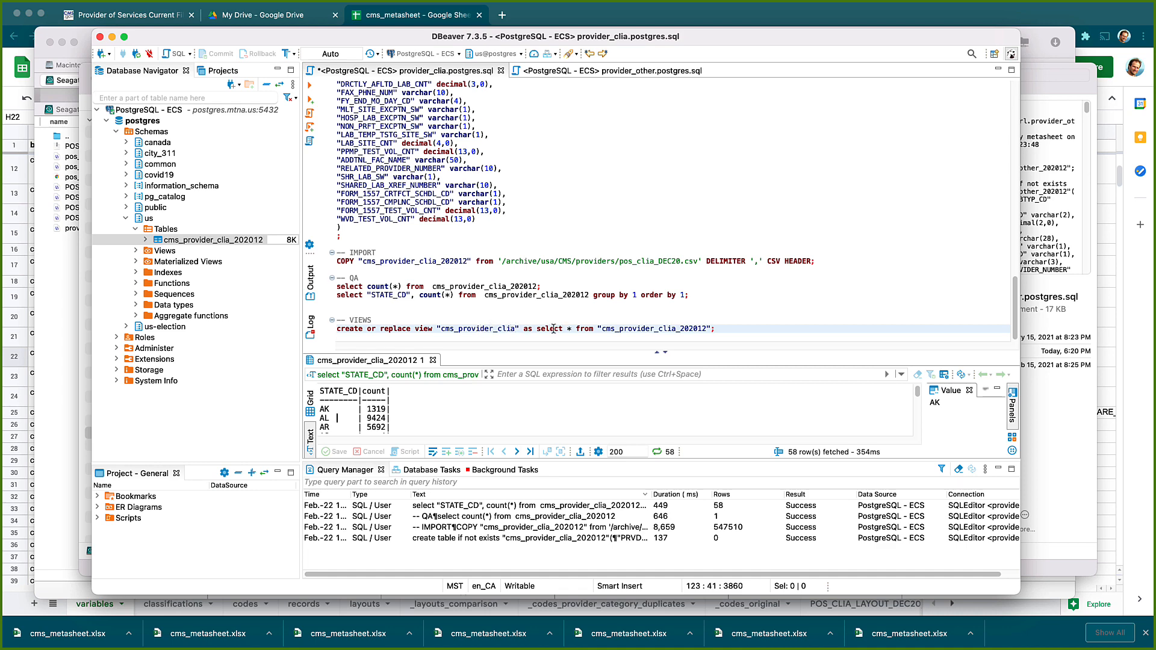
double_click(673, 329)
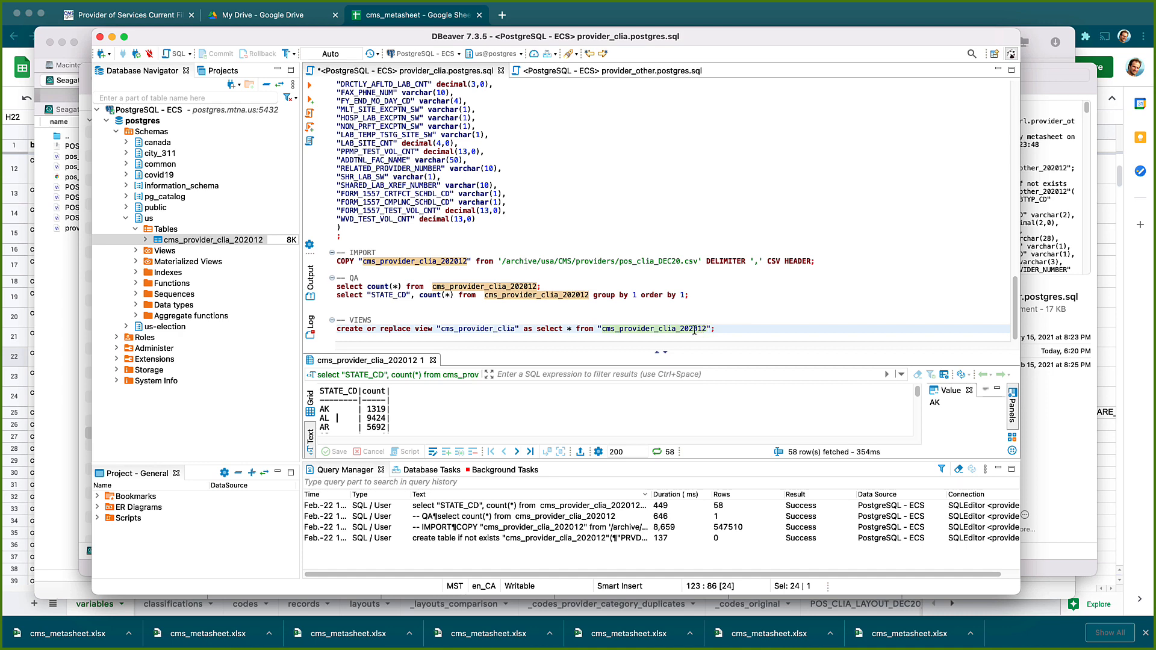
left_click(692, 329)
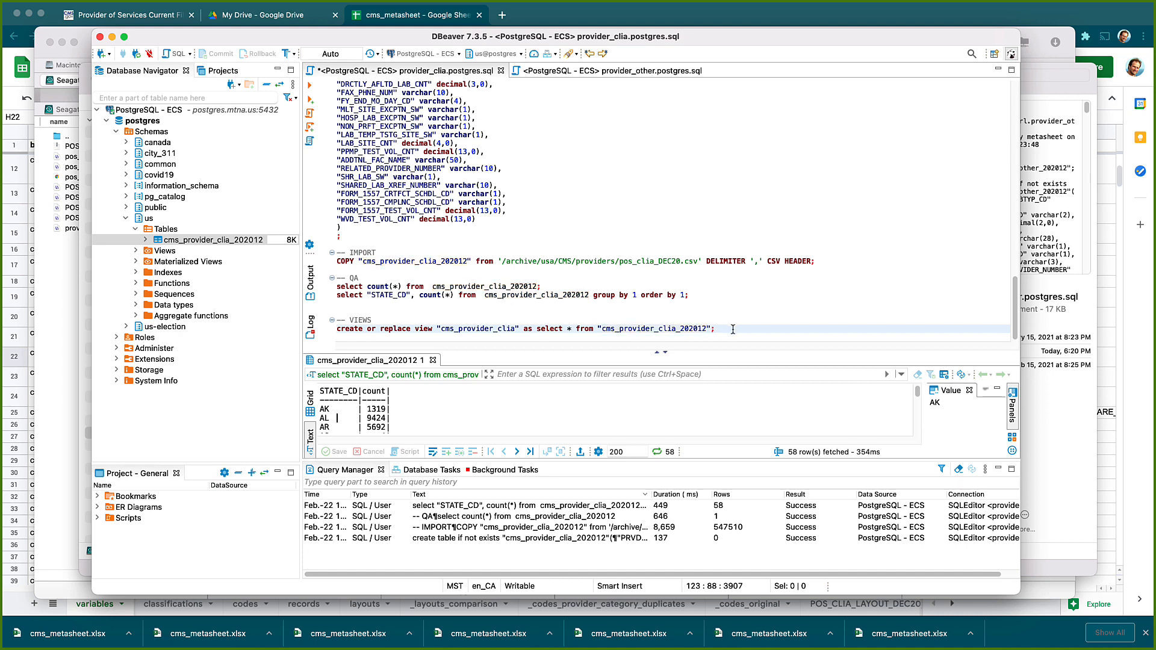
key("ctrl+Return")
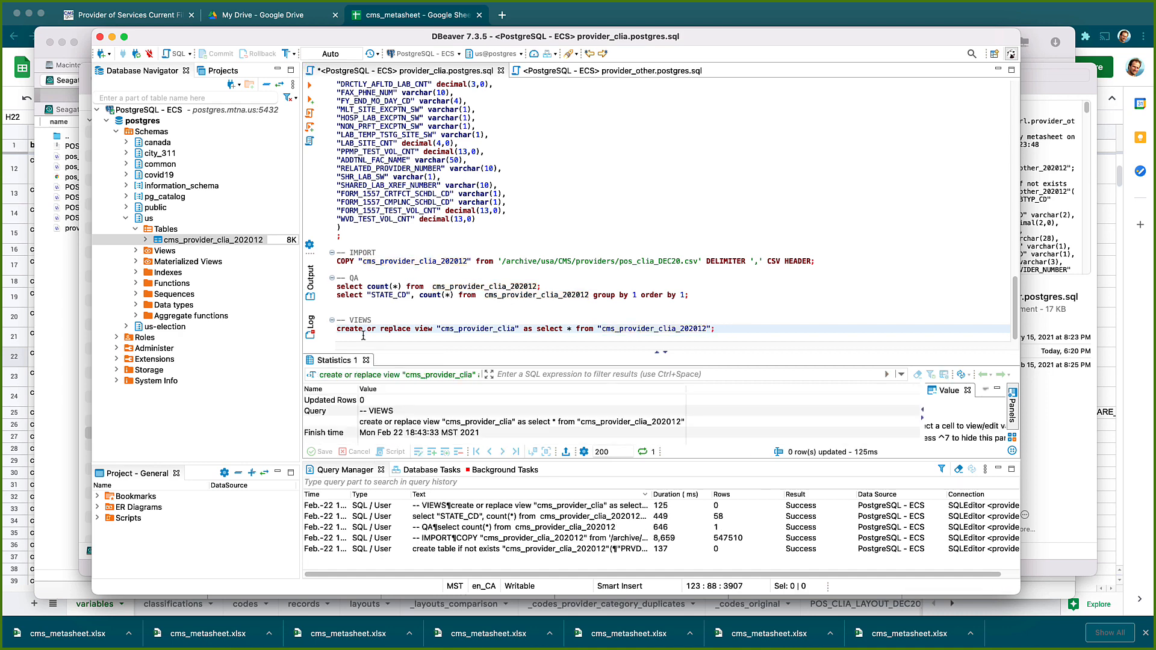
Refresh and expand the us schema's Views to reveal cms_provider_clia
right_click(165, 251)
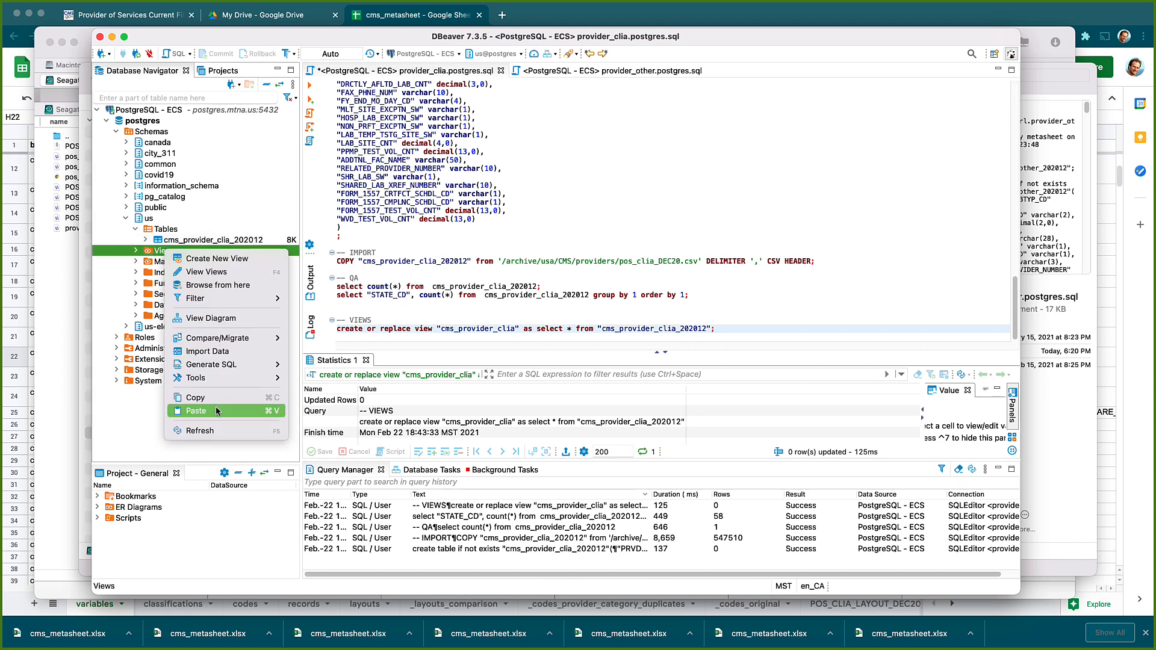
left_click(209, 430)
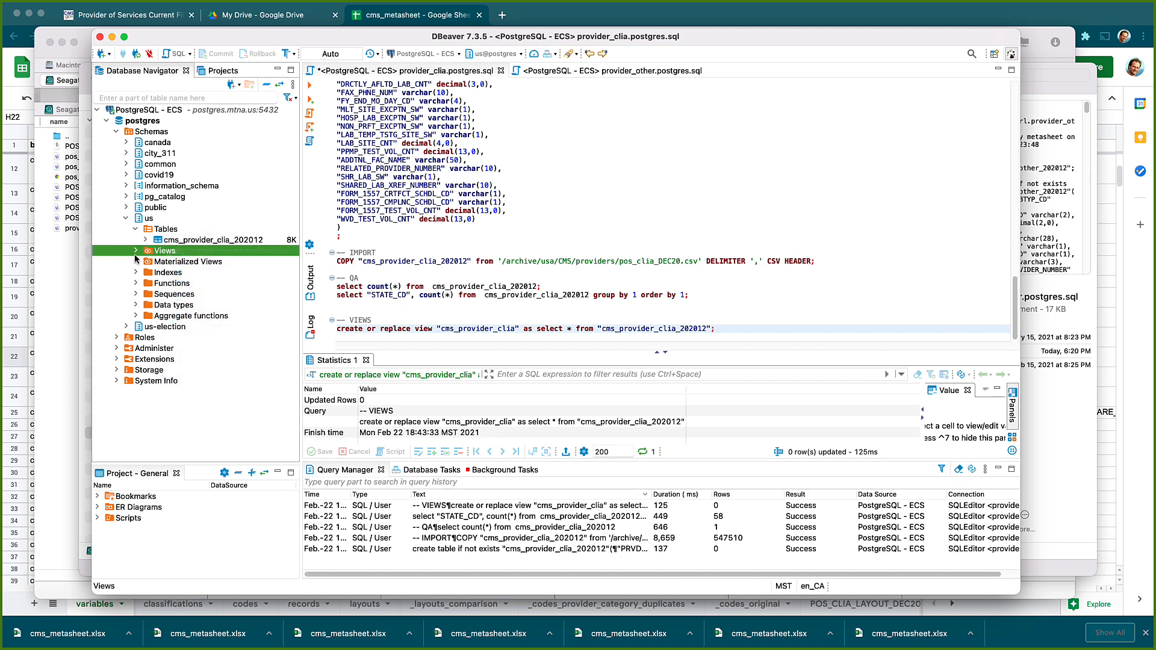
left_click(135, 251)
left_click(202, 241)
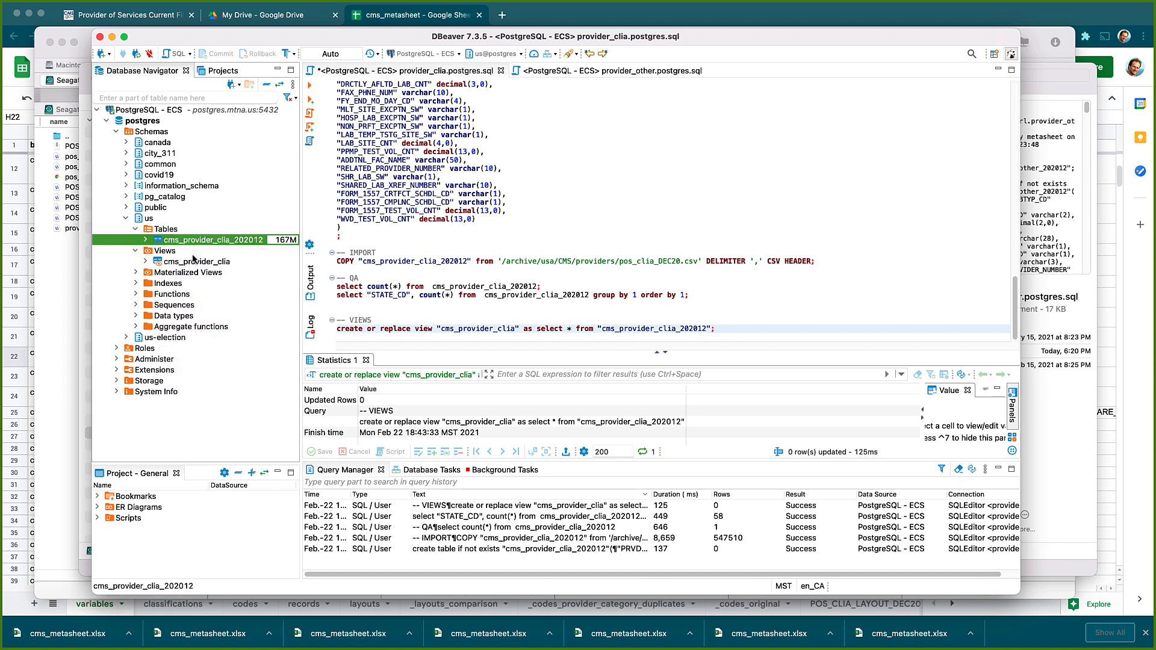
Preview the cms_provider_clia view's data as a grid in the SQL editor, then close it
right_click(194, 261)
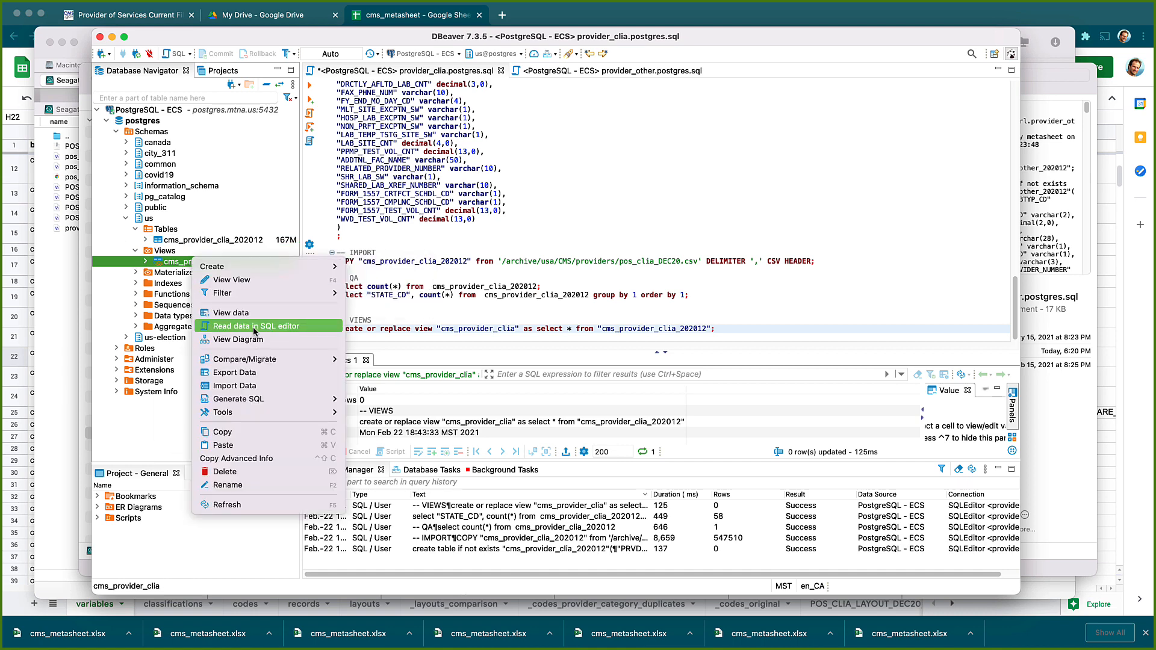
left_click(232, 313)
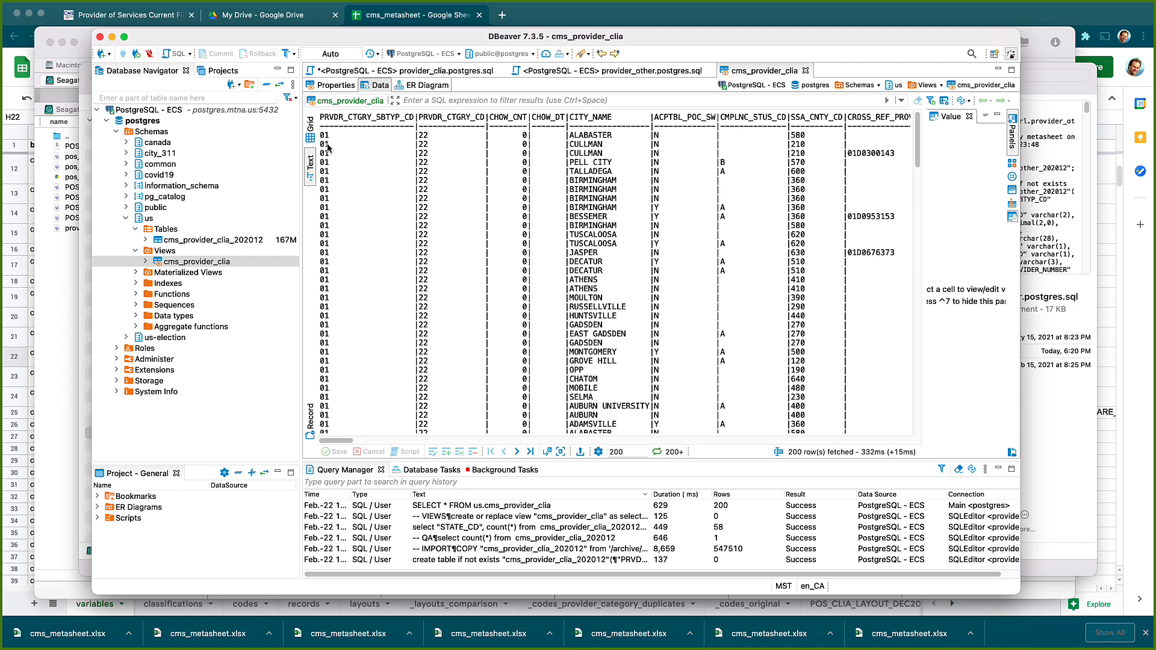
left_click(310, 137)
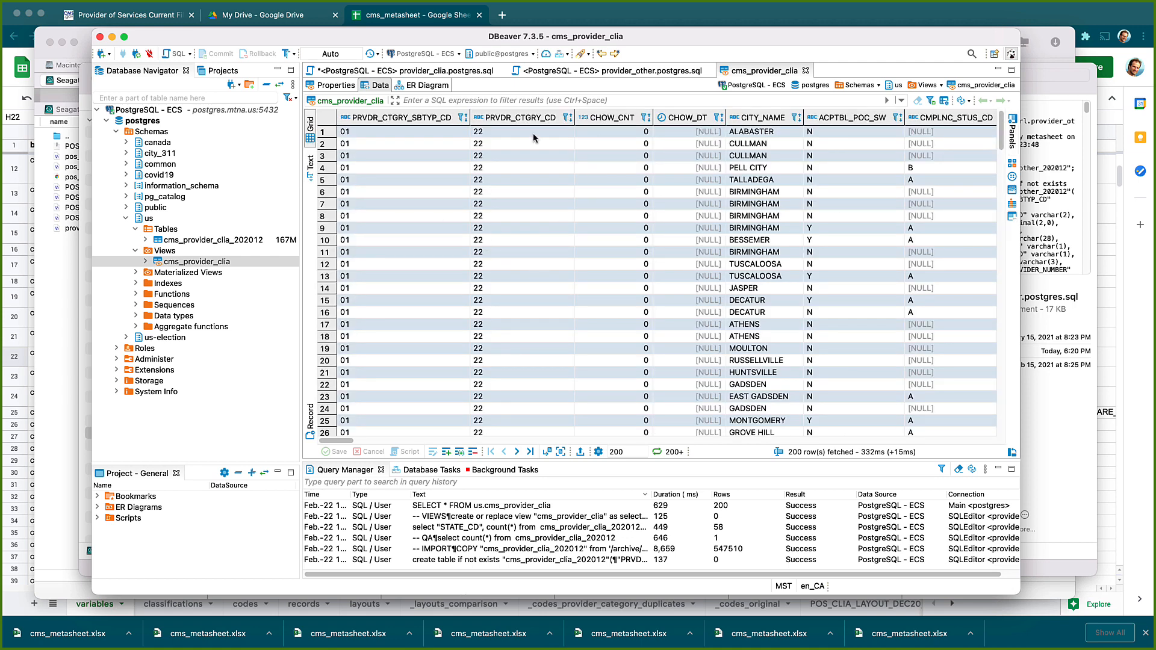
left_click(805, 70)
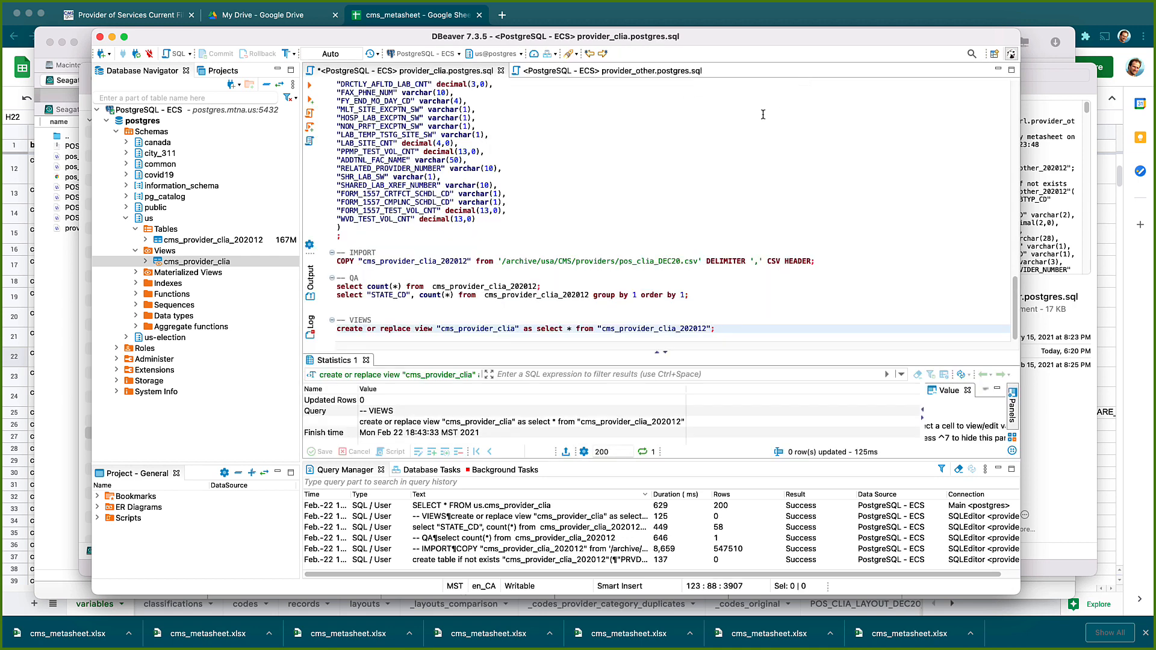
Run the provider_other script's create statement to create table cms_provider_other_202012
left_click(639, 72)
key("Down")
key("Down")
key("Down")
key("Down")
key("Down")
key("Down")
key("Down")
key("Down")
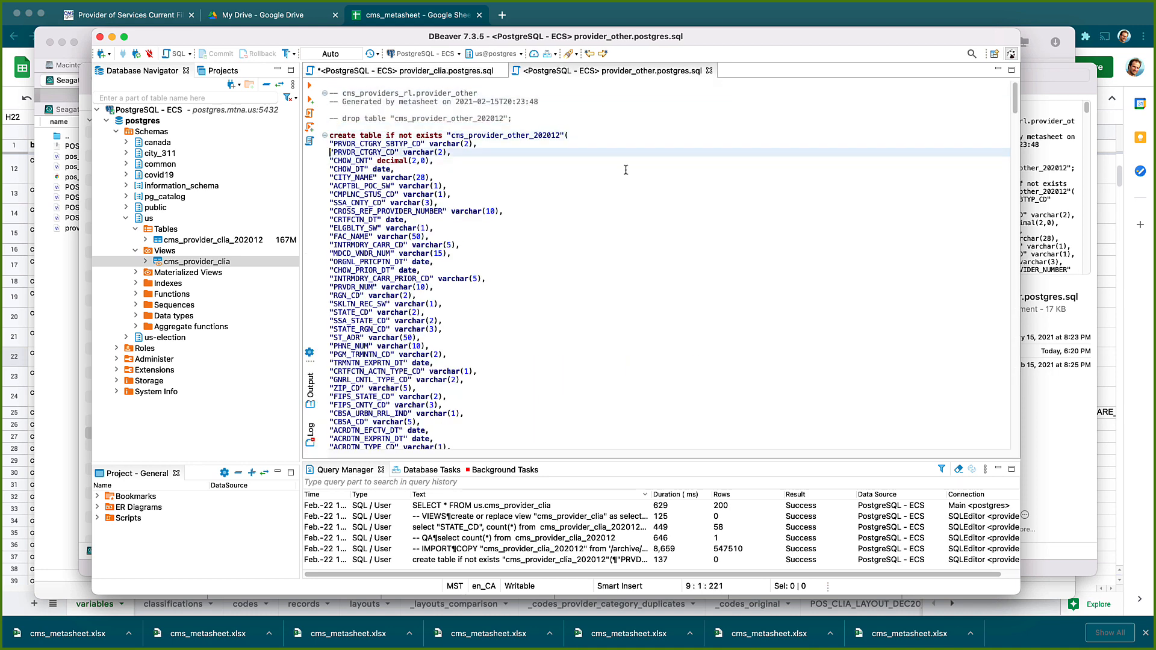
scroll(614, 225, "down", 1)
scroll(614, 226, "up", 1)
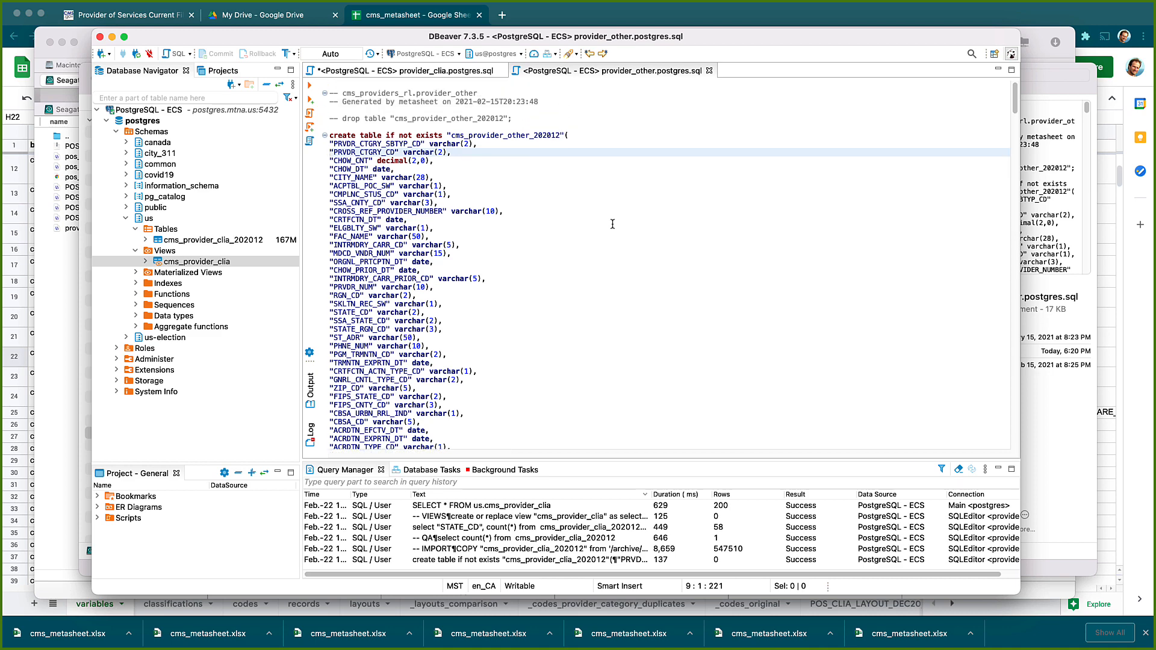
left_click(411, 202)
key("super+Return")
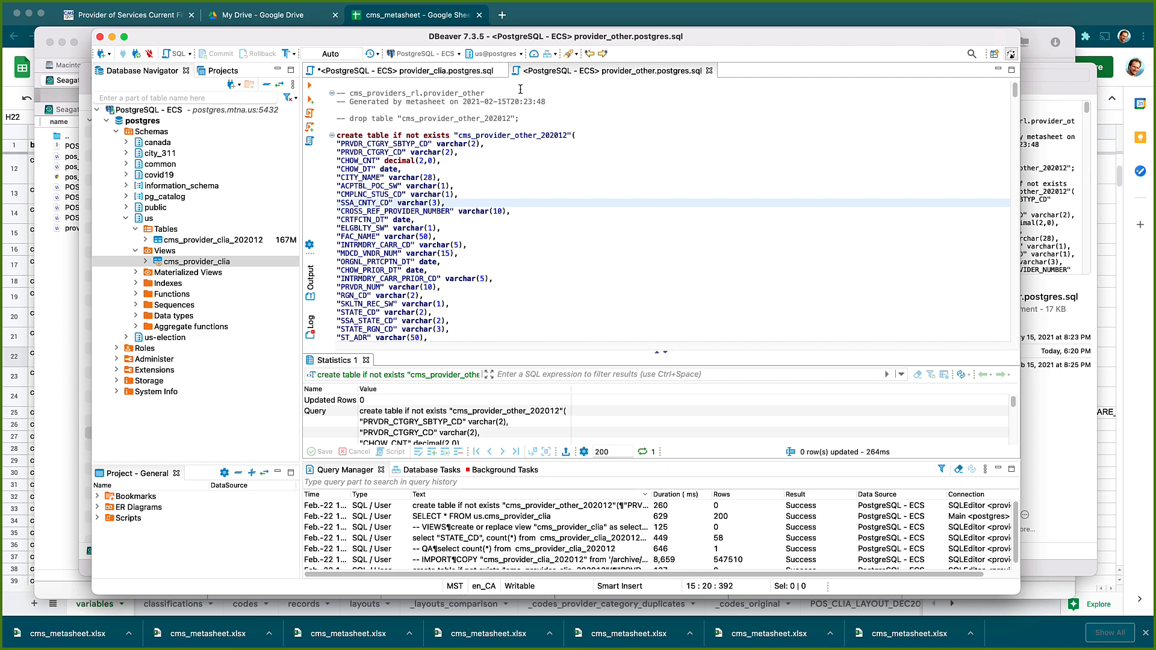
Refresh the us schema's Tables list so cms_provider_other_202012 appears beside cms_provider_clia_202012
right_click(180, 233)
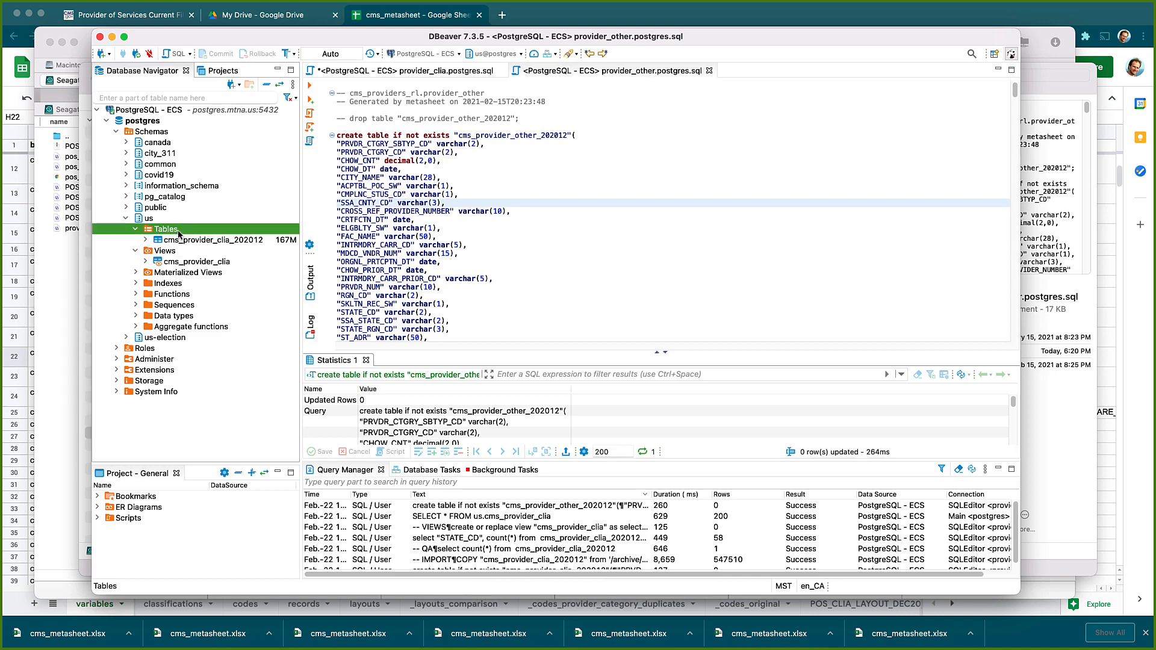
left_click(215, 410)
scroll(479, 303, "down", 3)
scroll(479, 303, "down", 20)
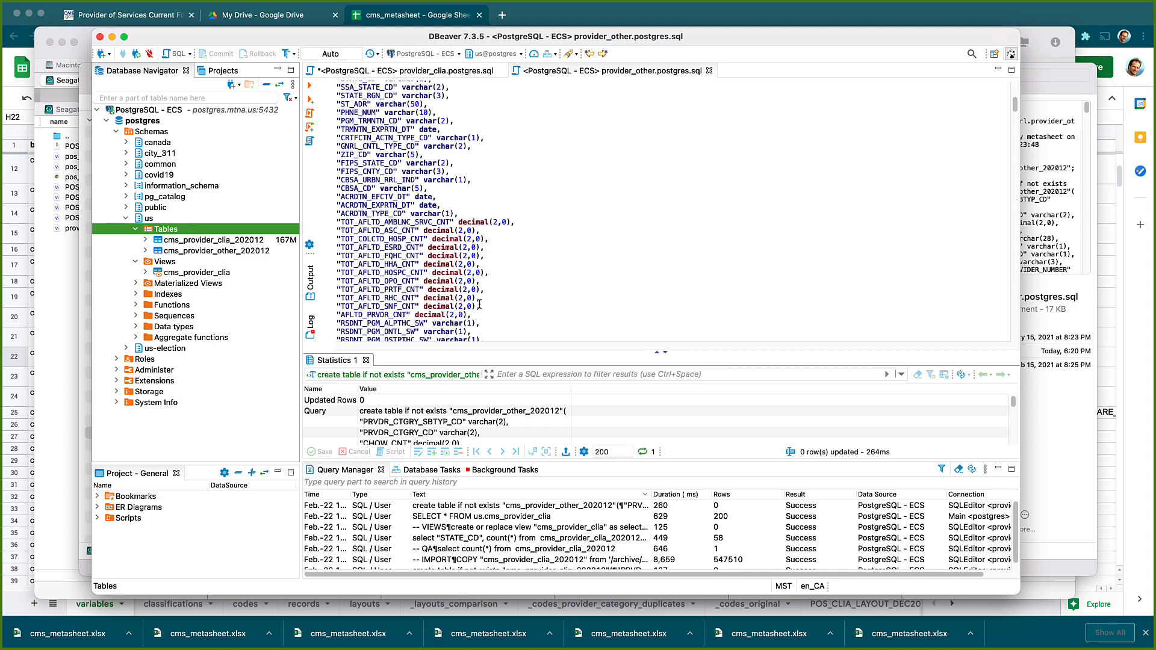
scroll(480, 303, "down", 20)
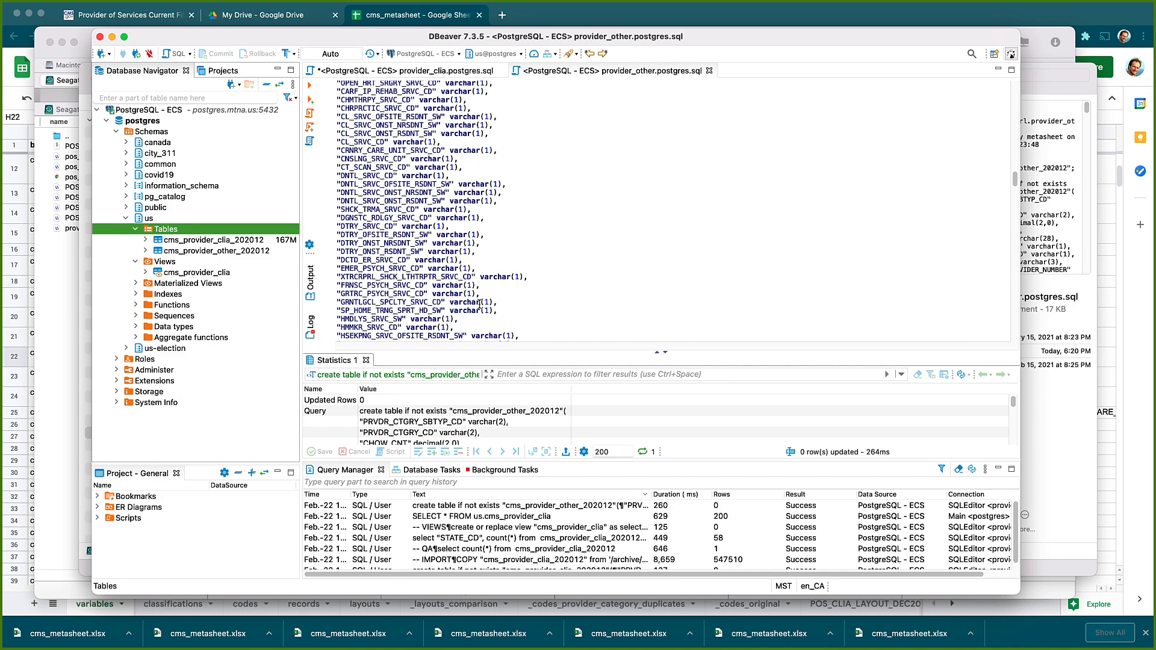
scroll(479, 304, "down", 20)
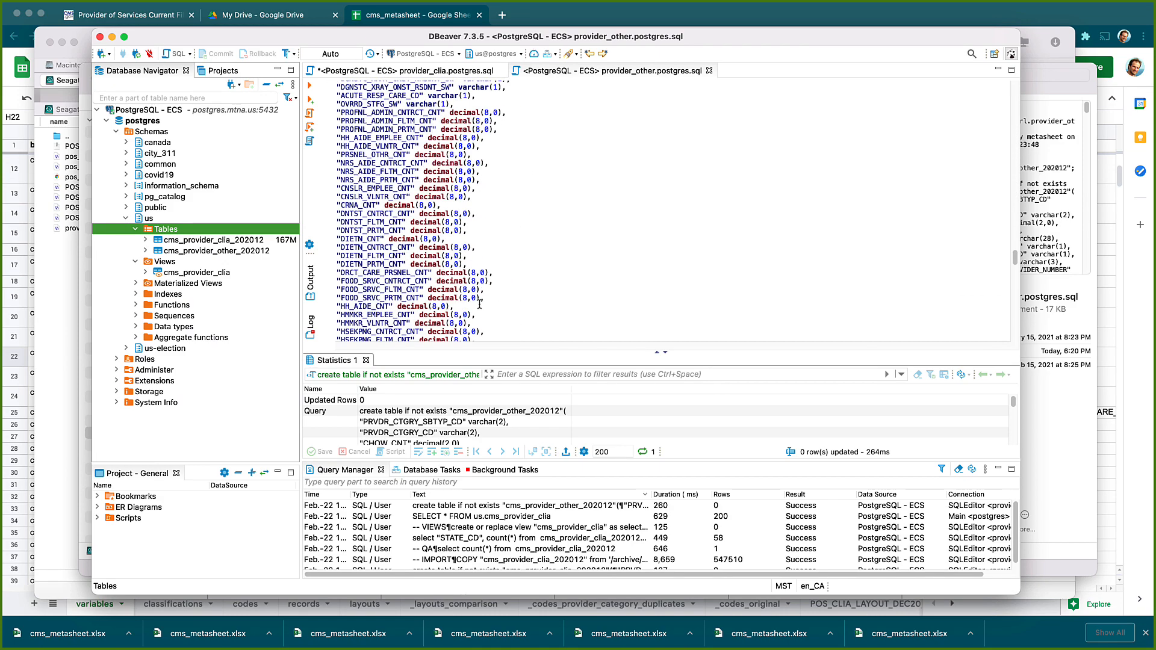
scroll(479, 304, "down", 10)
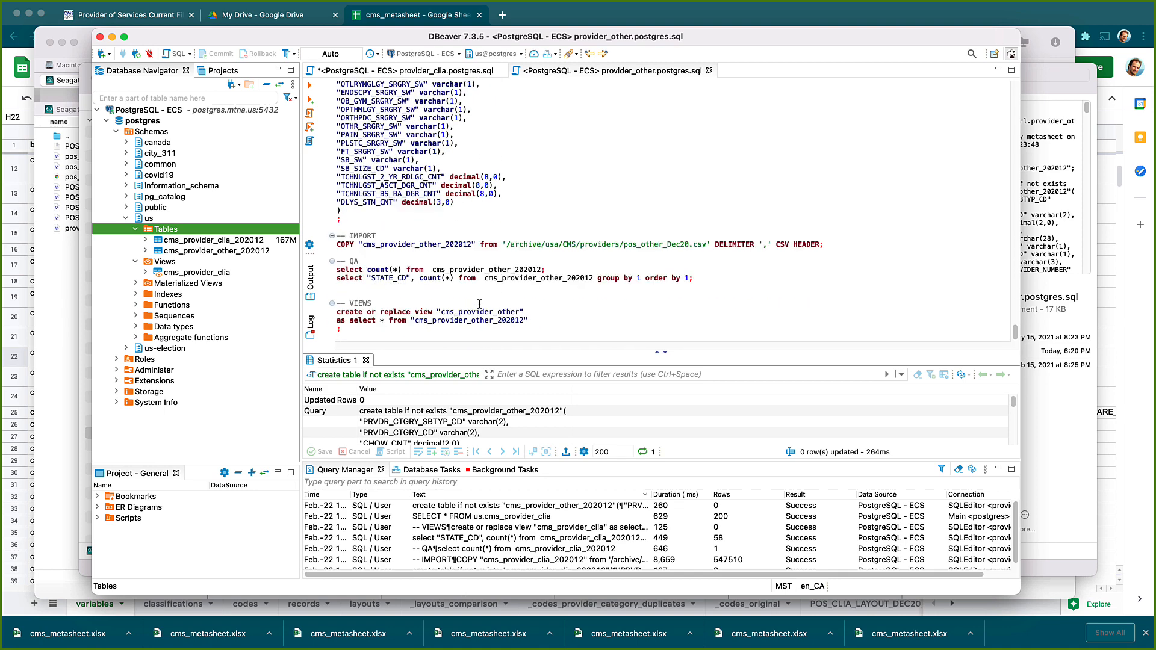
scroll(504, 212, "down", 2)
left_click(419, 244)
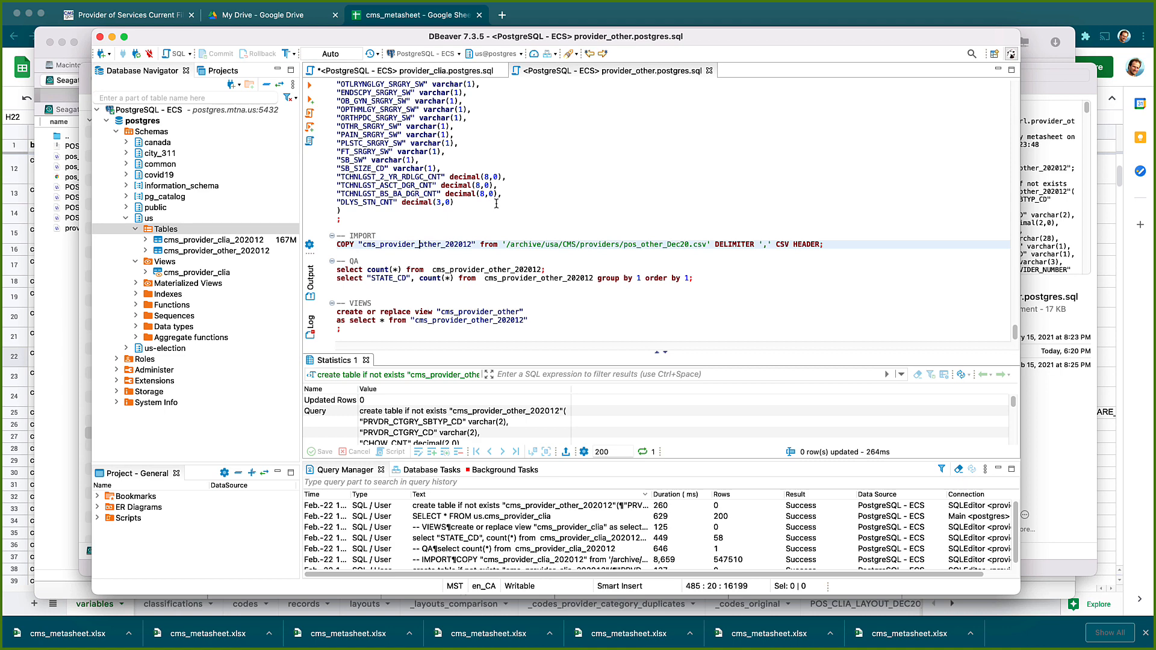
Run the COPY import into cms_provider_other_202012, which fails with a UTF8 encoding error
key("ctrl+Return")
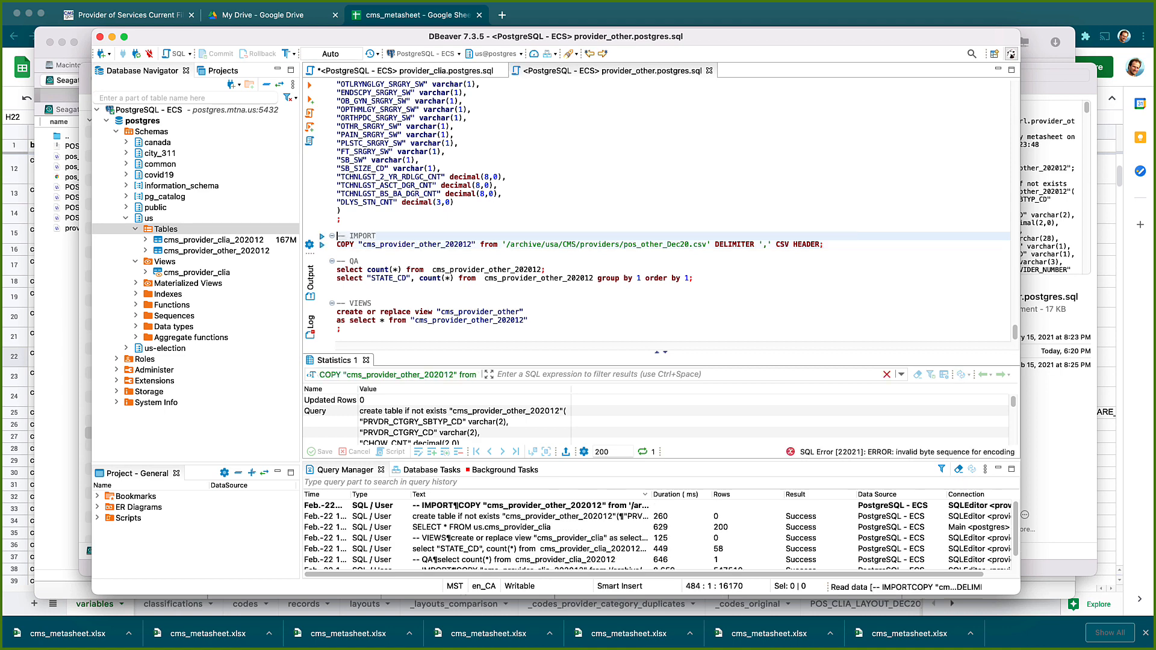
left_click(424, 244)
key("ctrl+Return")
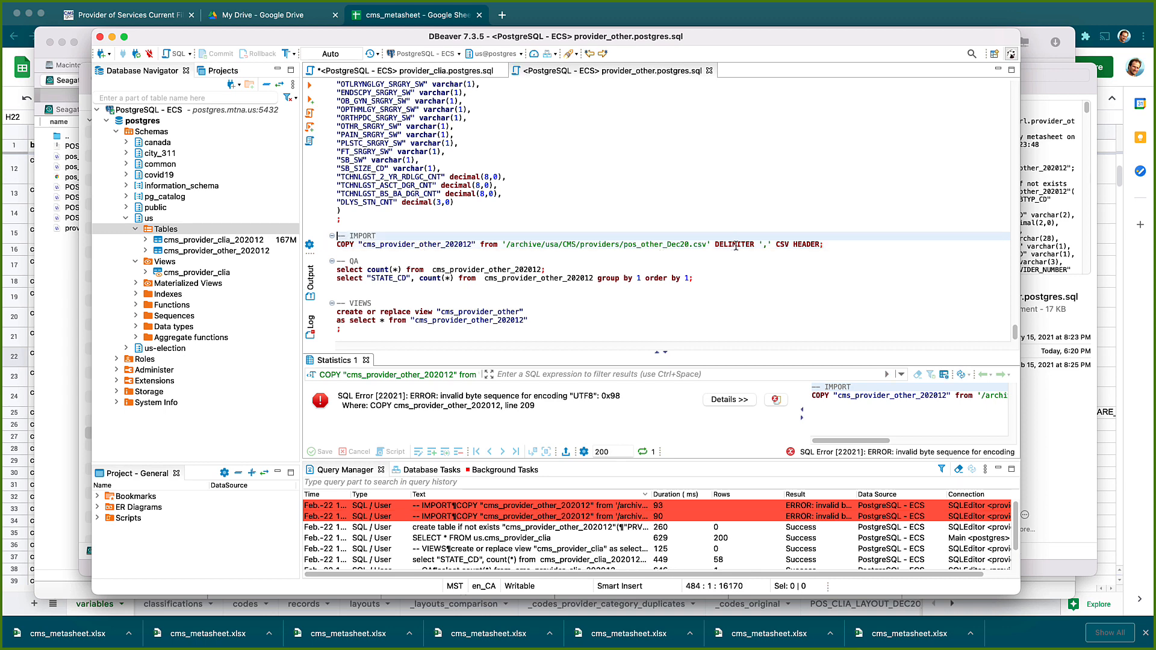
Add ENCODING 'LATIN1' to the COPY statement, save the script and rerun it, loading 152080 rows
left_click(836, 248)
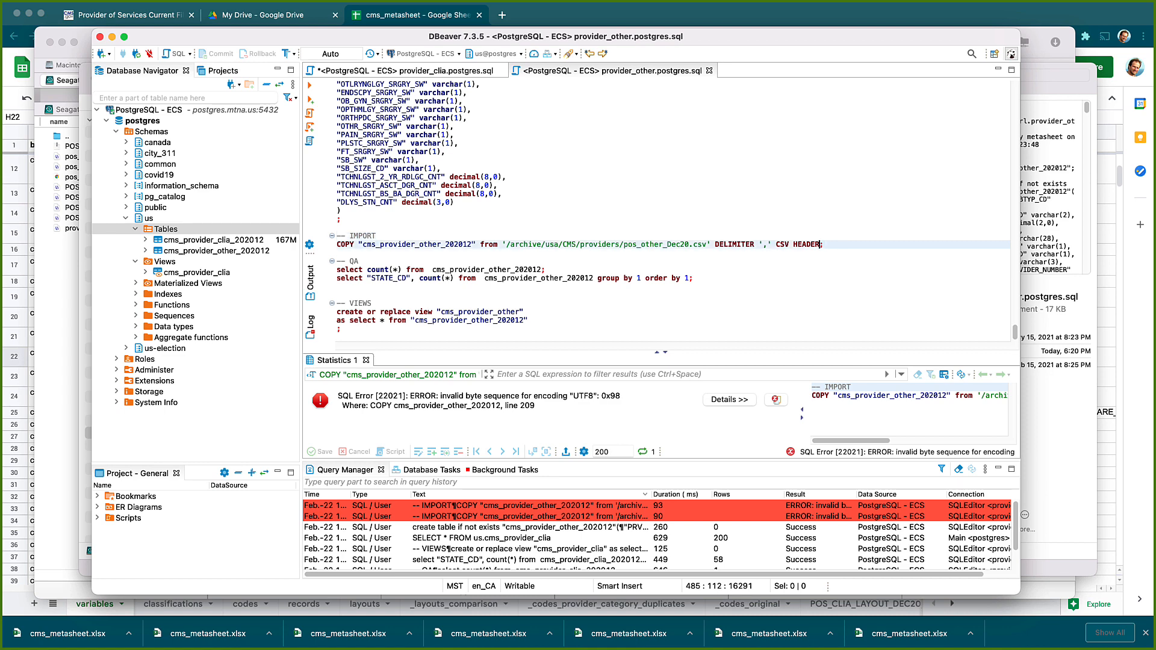
type("ENCODING")
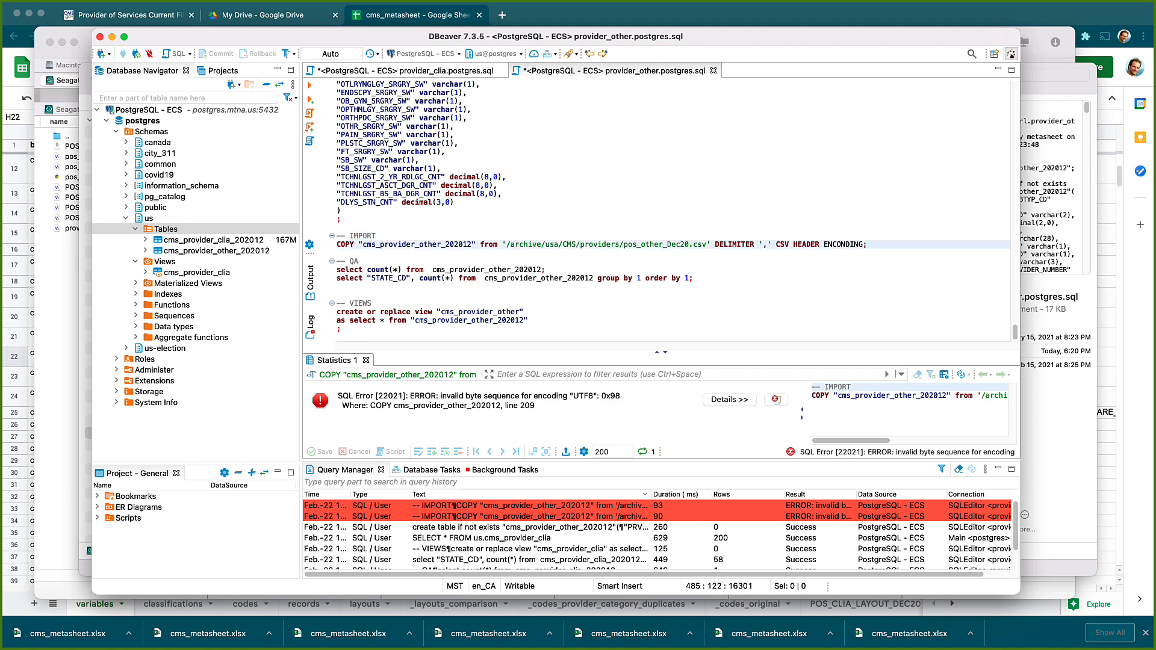
key("BackSpace")
key("BackSpace")
key("BackSpace")
key("BackSpace")
key("BackSpace")
key("BackSpace")
type("CODING 'LATIN1")
key("super+s")
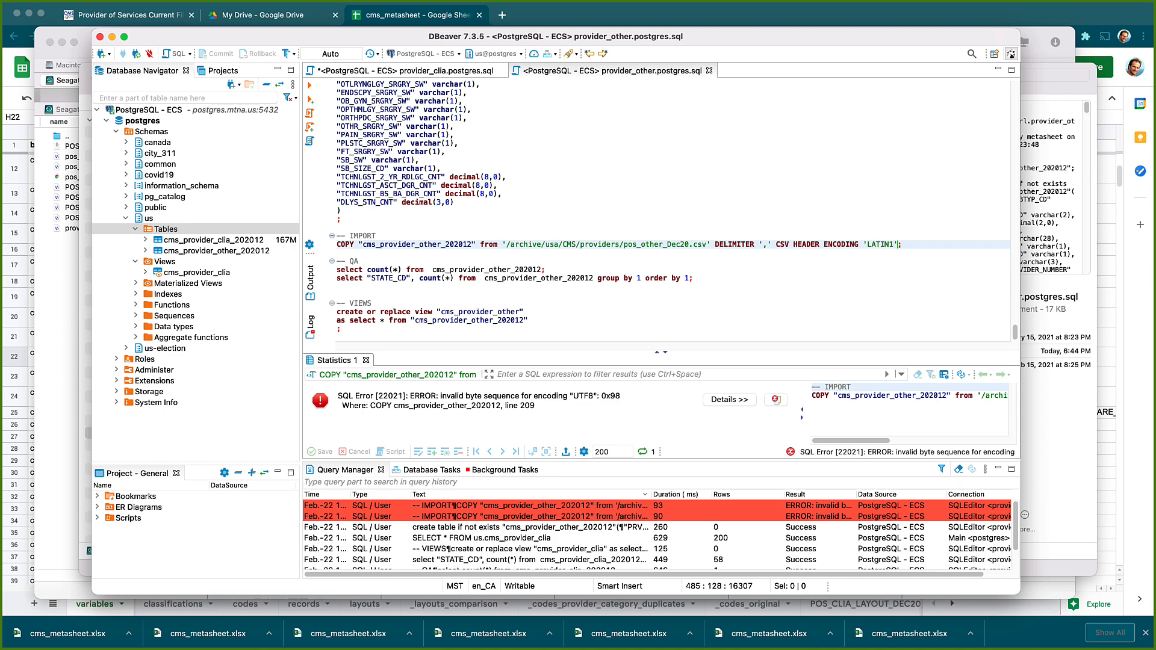
key("super+Return")
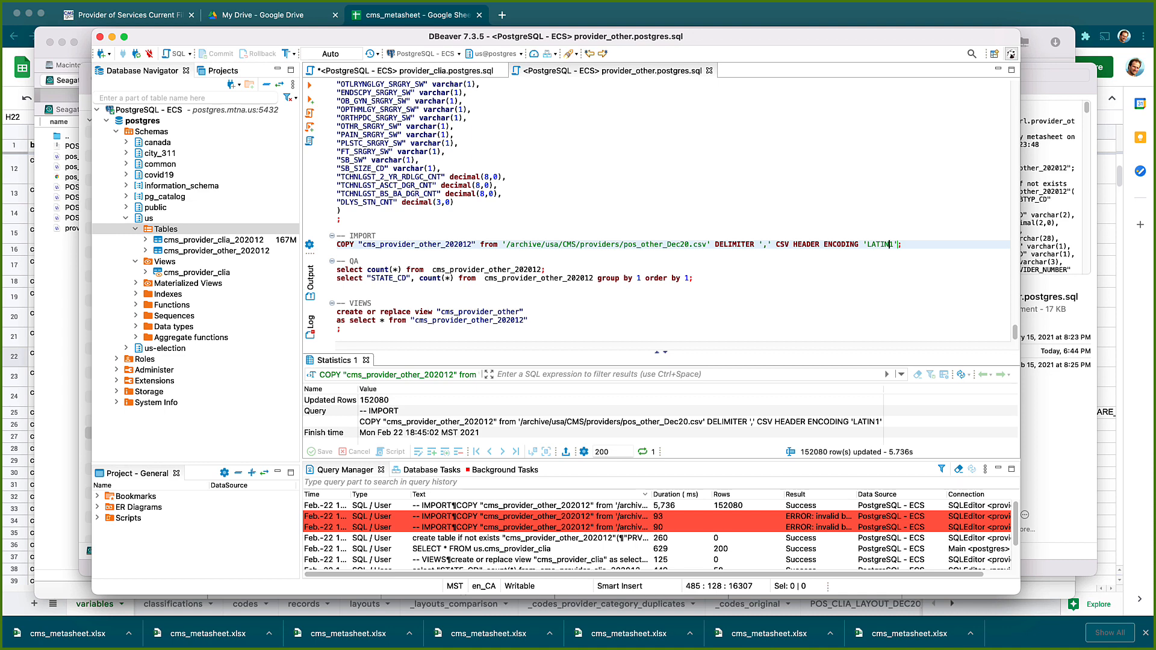
Run QA counts on cms_provider_other_202012: 152,080 total rows and a 58-row STATE_CD breakdown
left_click(415, 271)
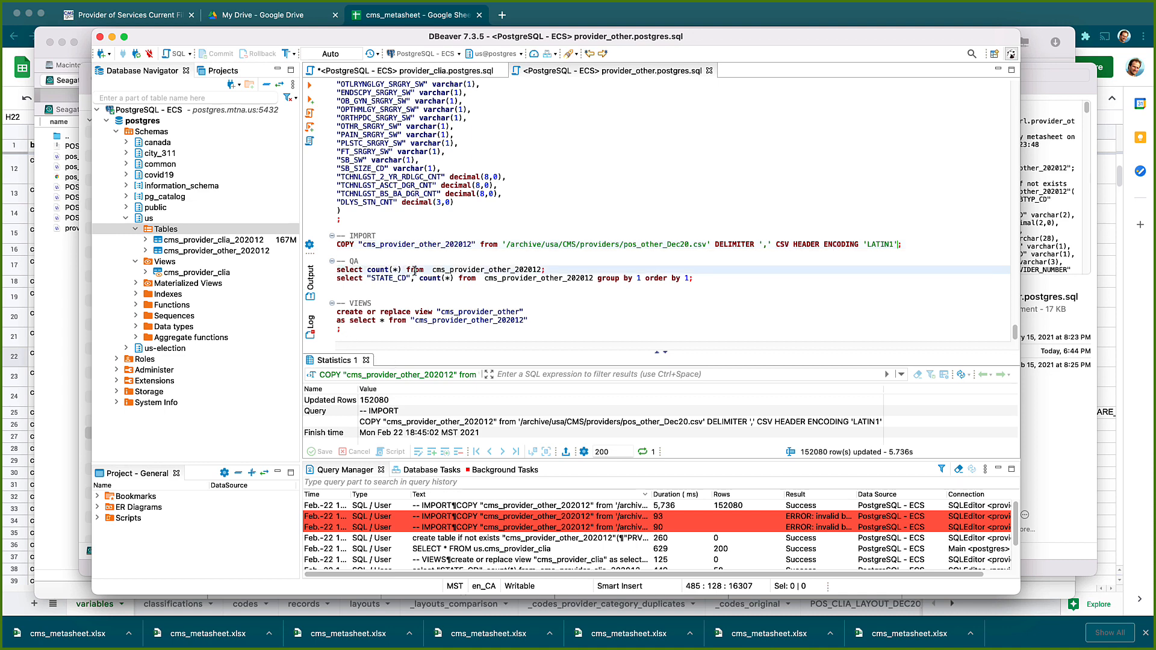
left_click(477, 270)
key("ctrl+Return")
key("Down")
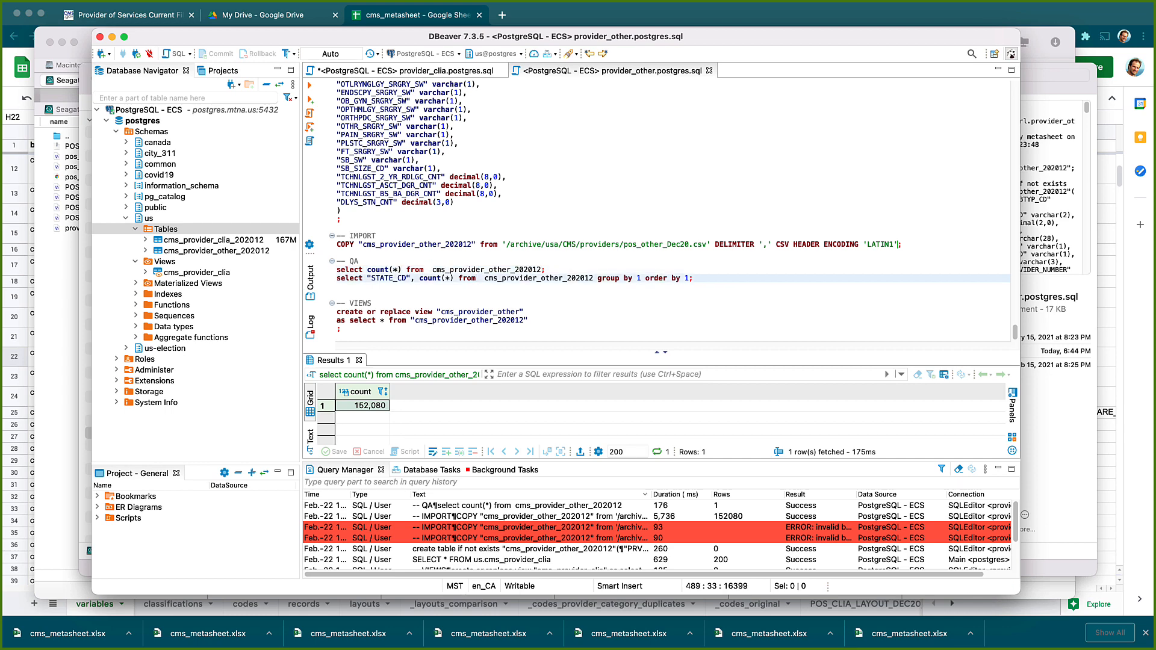
key("ctrl+Return")
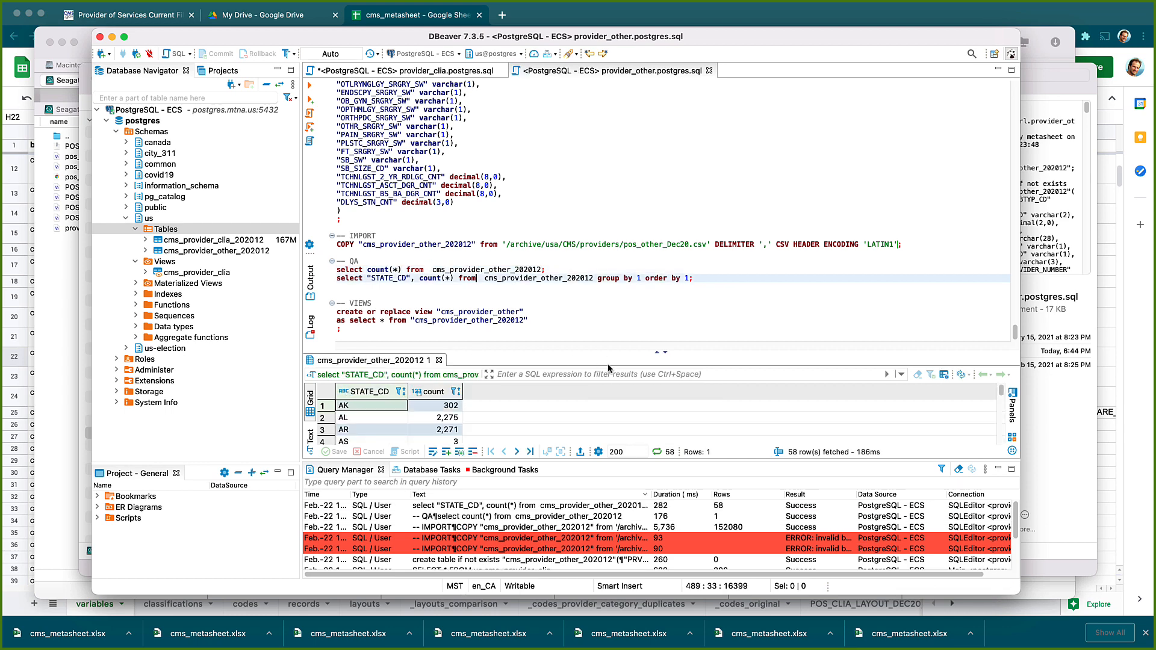
scroll(530, 432, "down", 5)
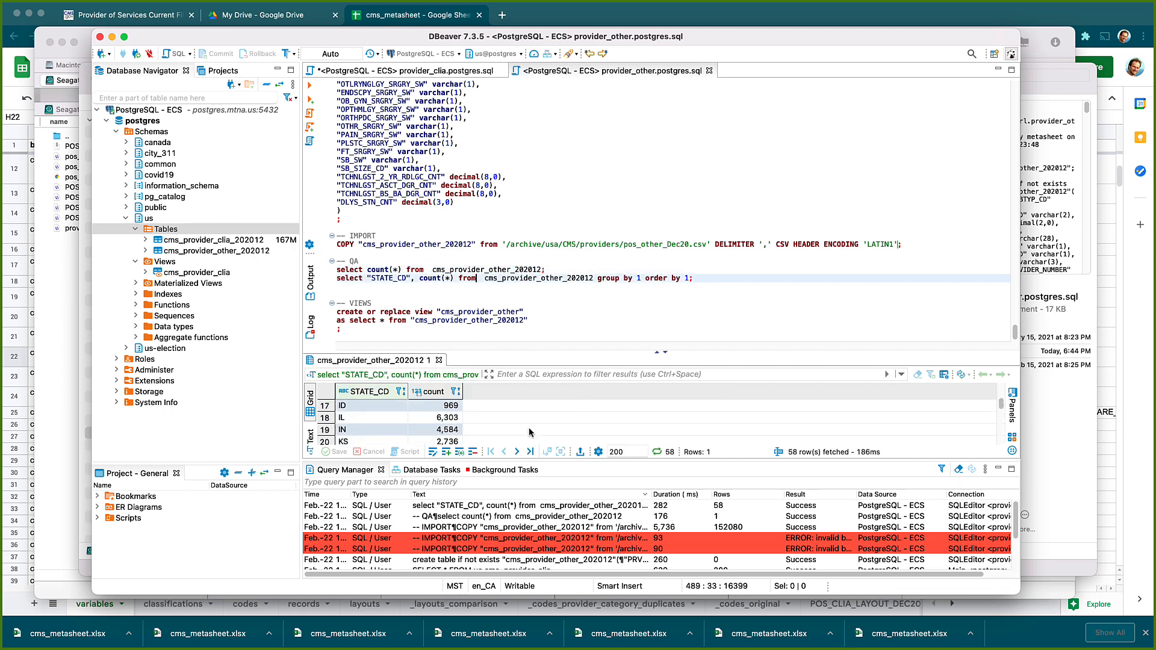
scroll(530, 433, "up", 5)
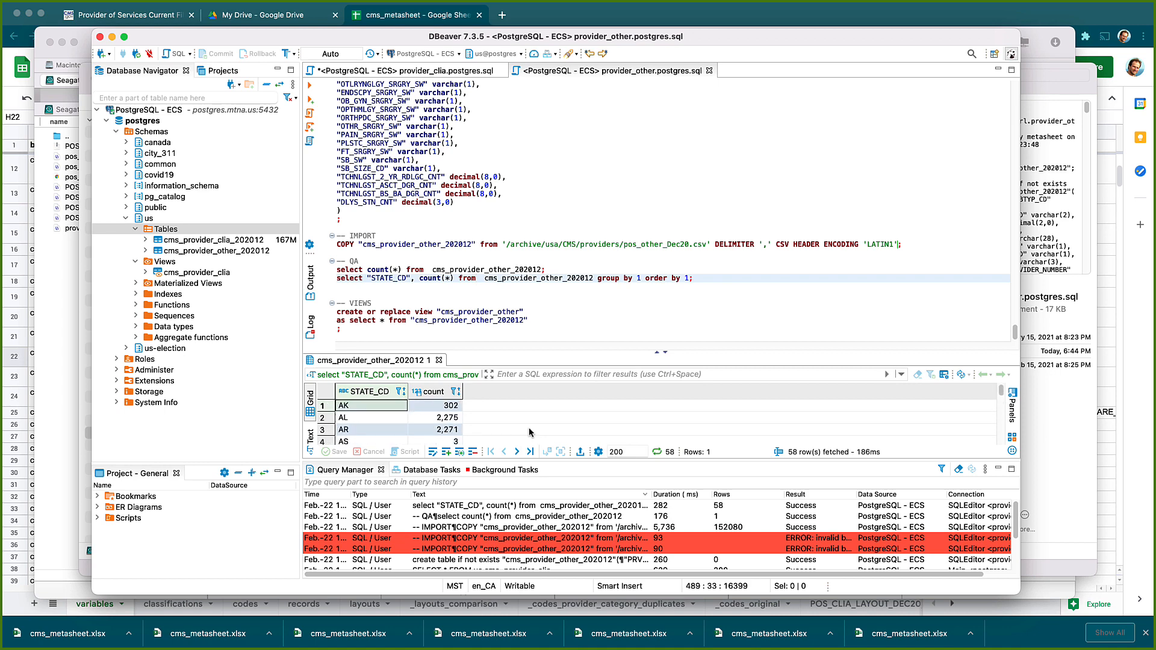
left_click(489, 312)
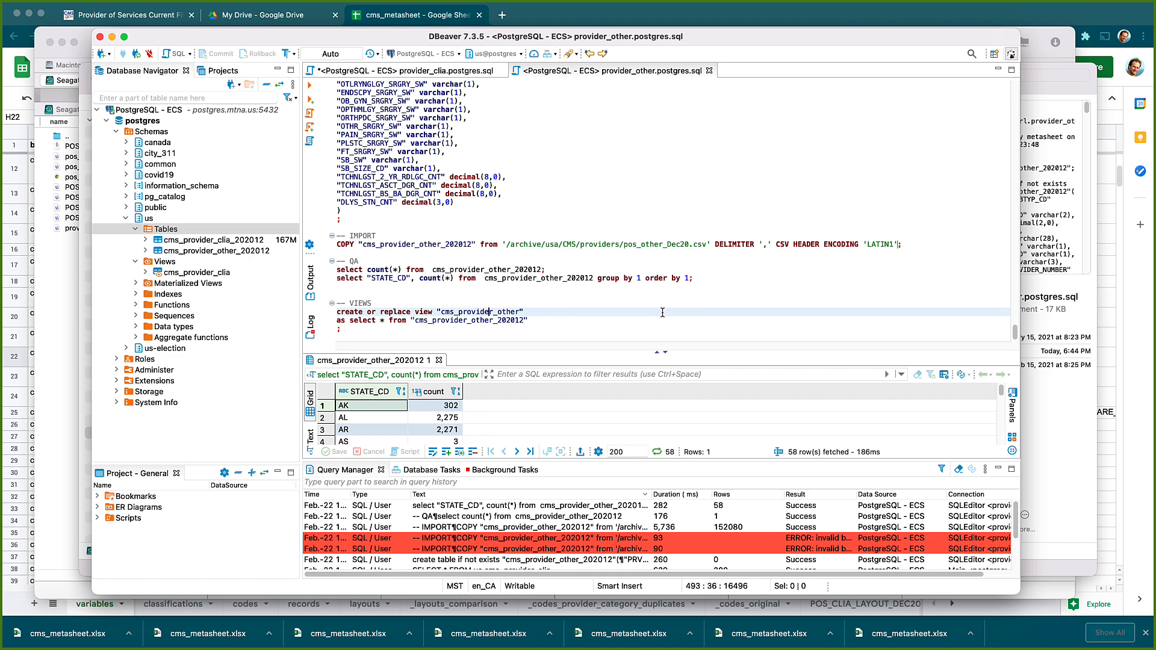
Create the cms_provider_other view and refresh the us schema's Views list to show it
key("ctrl+Return")
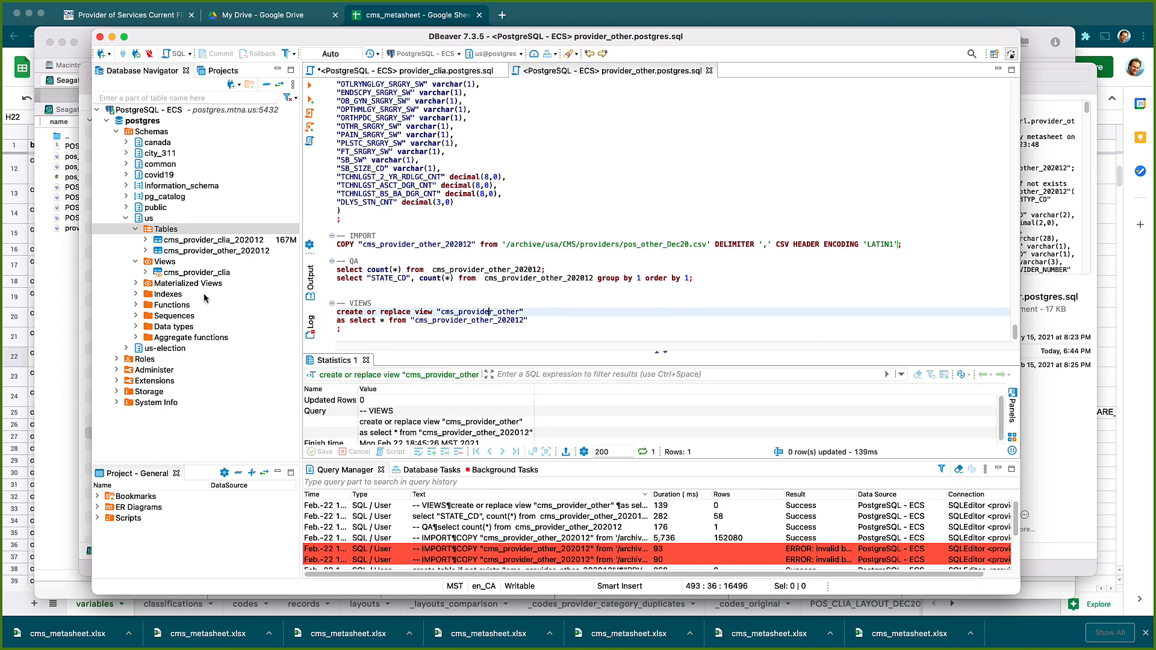
left_click(183, 266)
right_click(183, 268)
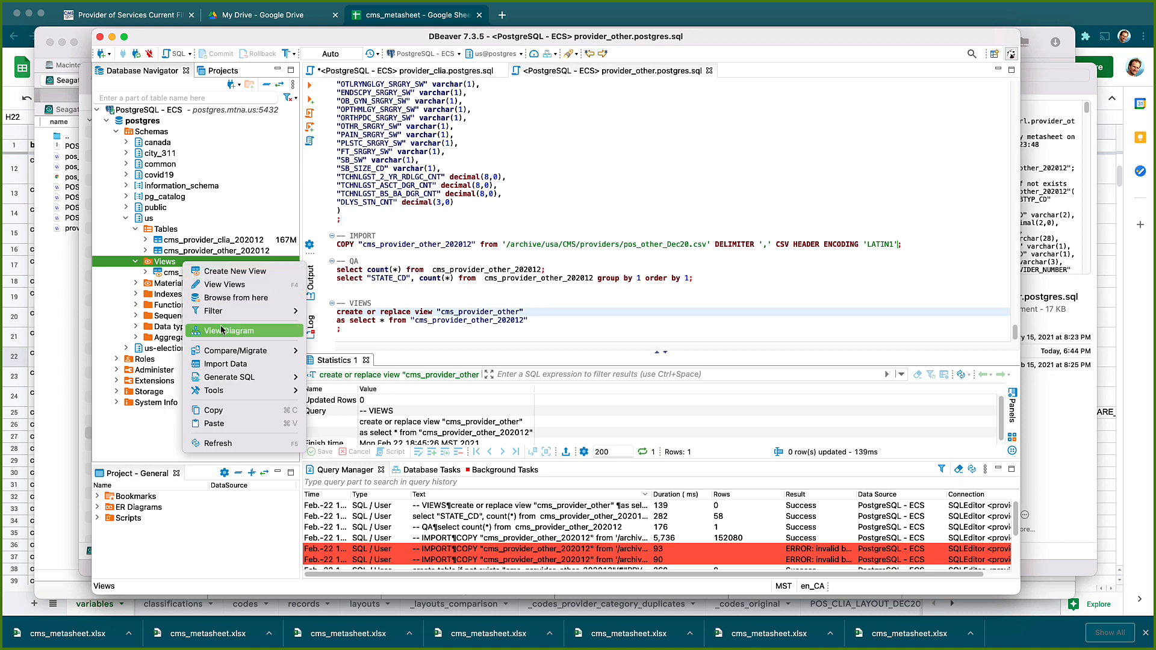
left_click(218, 443)
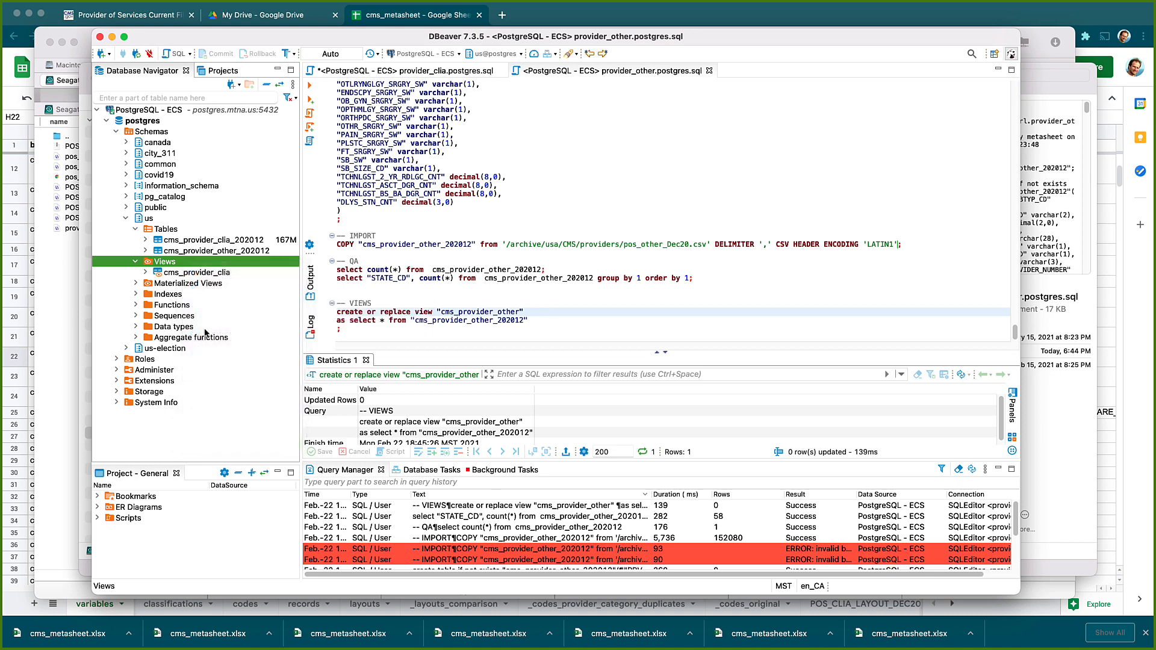
Preview the cms_provider_other view's data (200 rows fetched), then close the data tab
right_click(206, 282)
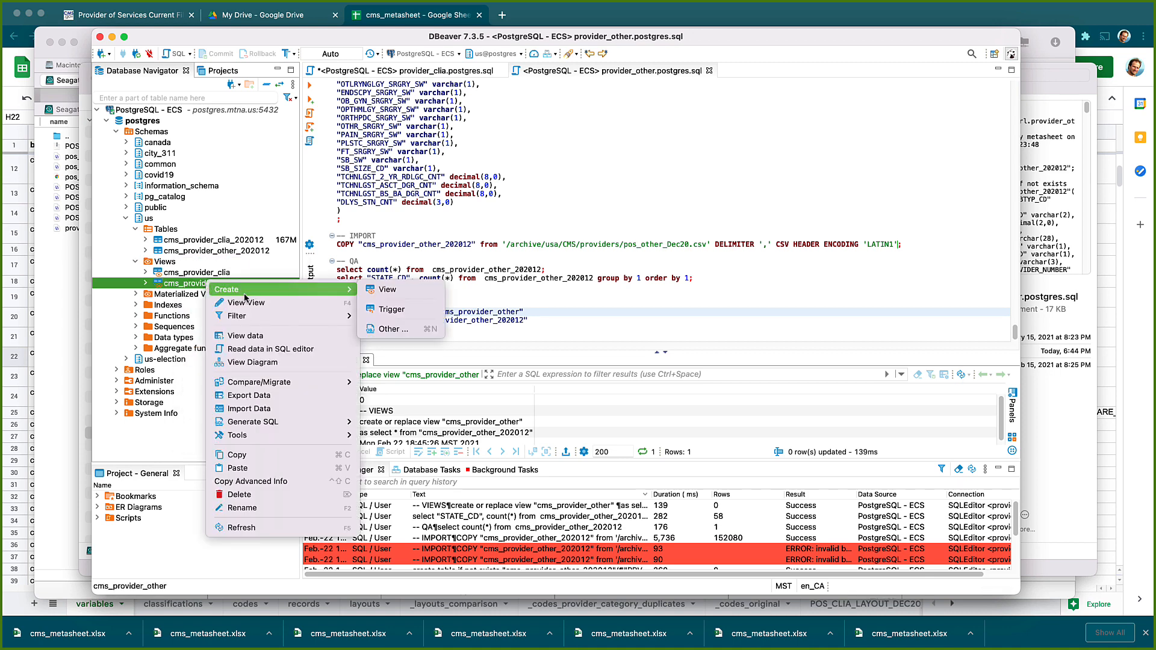
left_click(265, 335)
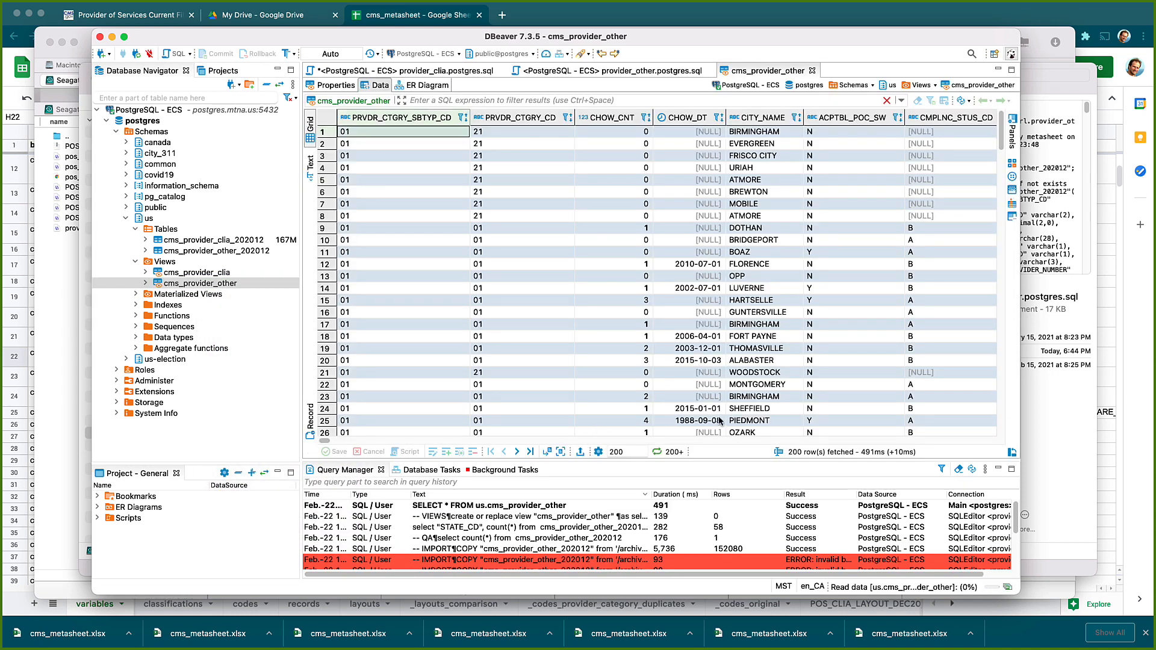
left_click(125, 219)
left_click(125, 219)
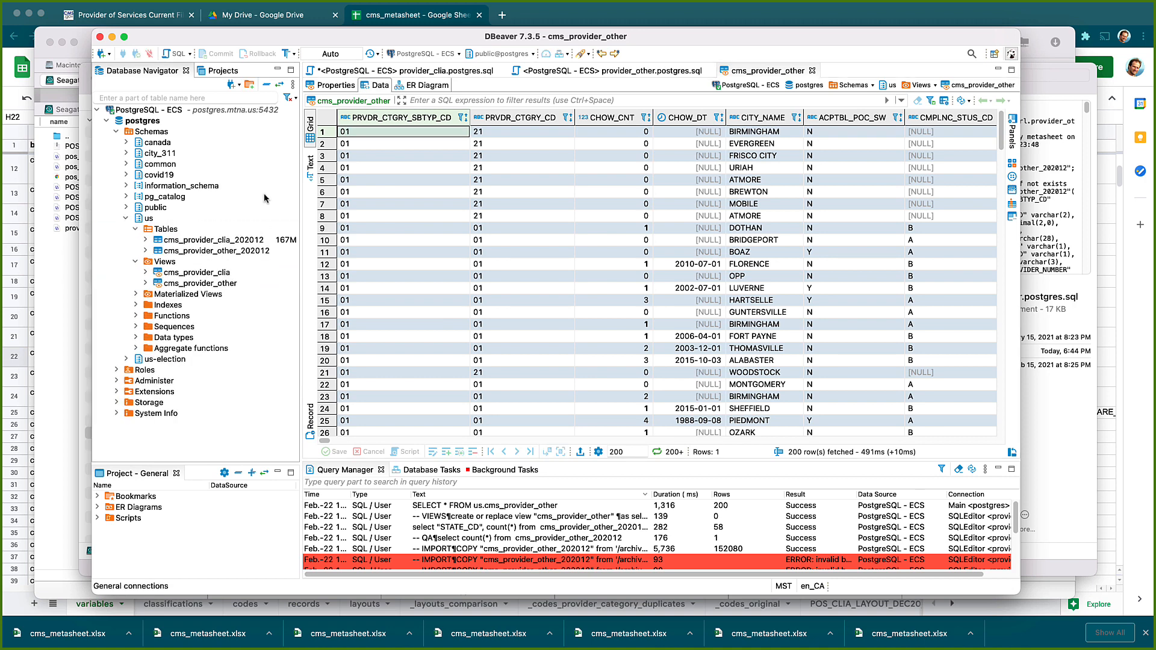
left_click(813, 70)
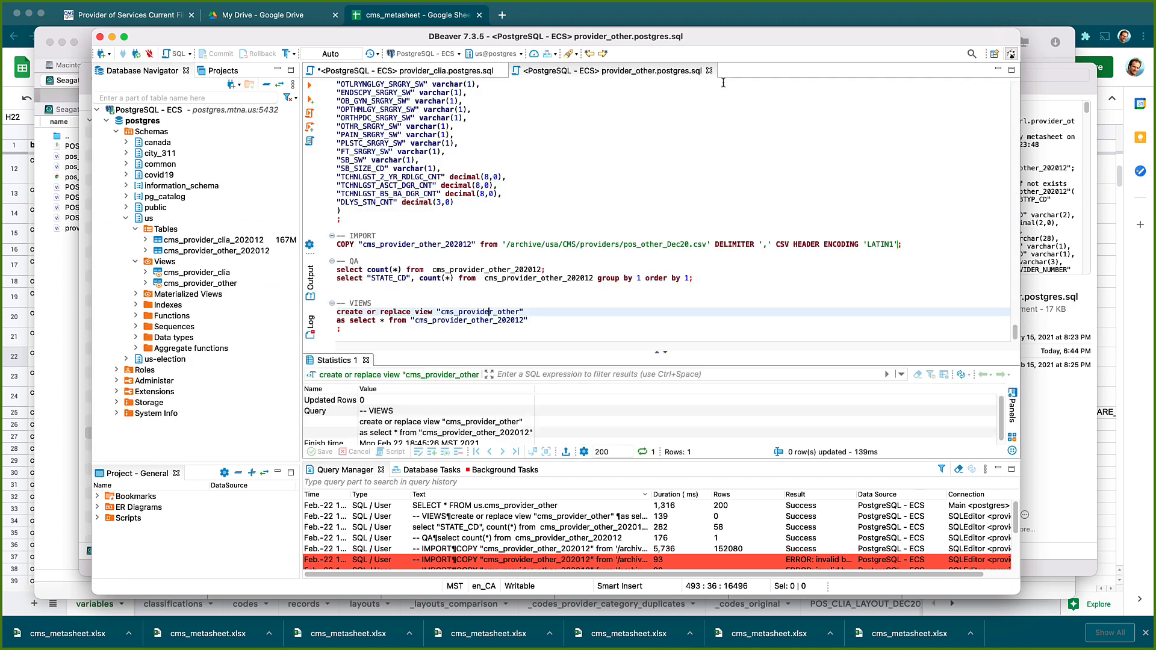
Close provider_other.postgres.sql, then close provider_clia.postgres.sql, saving its changes
left_click(679, 151)
scroll(572, 300, "up", 10)
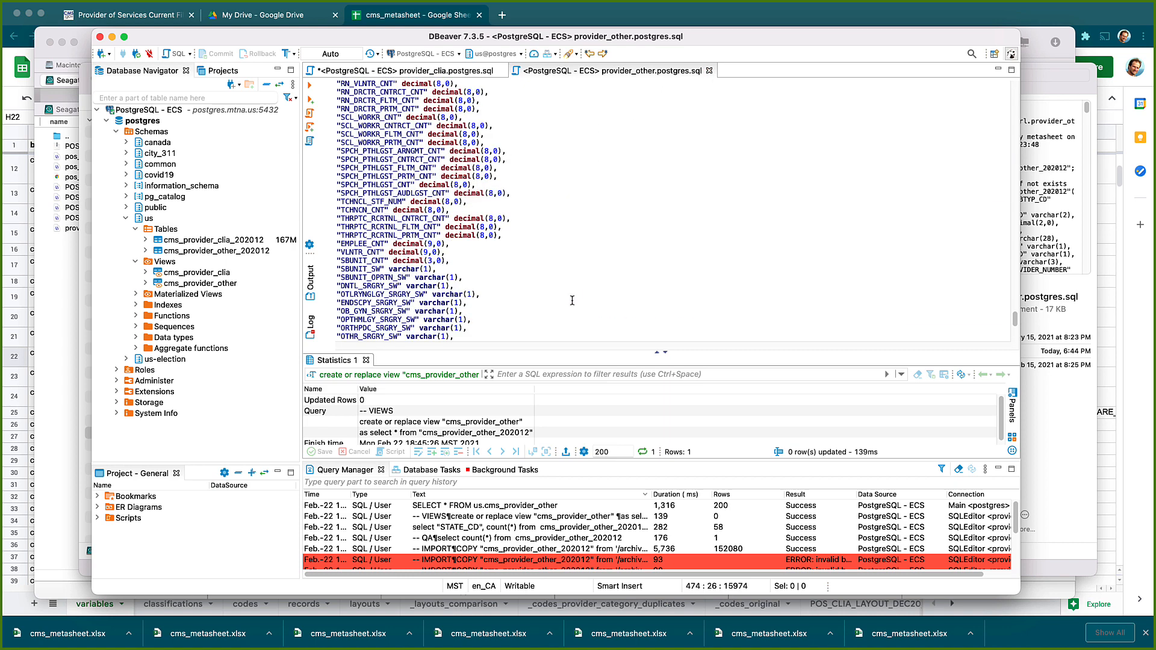
scroll(572, 300, "up", 15)
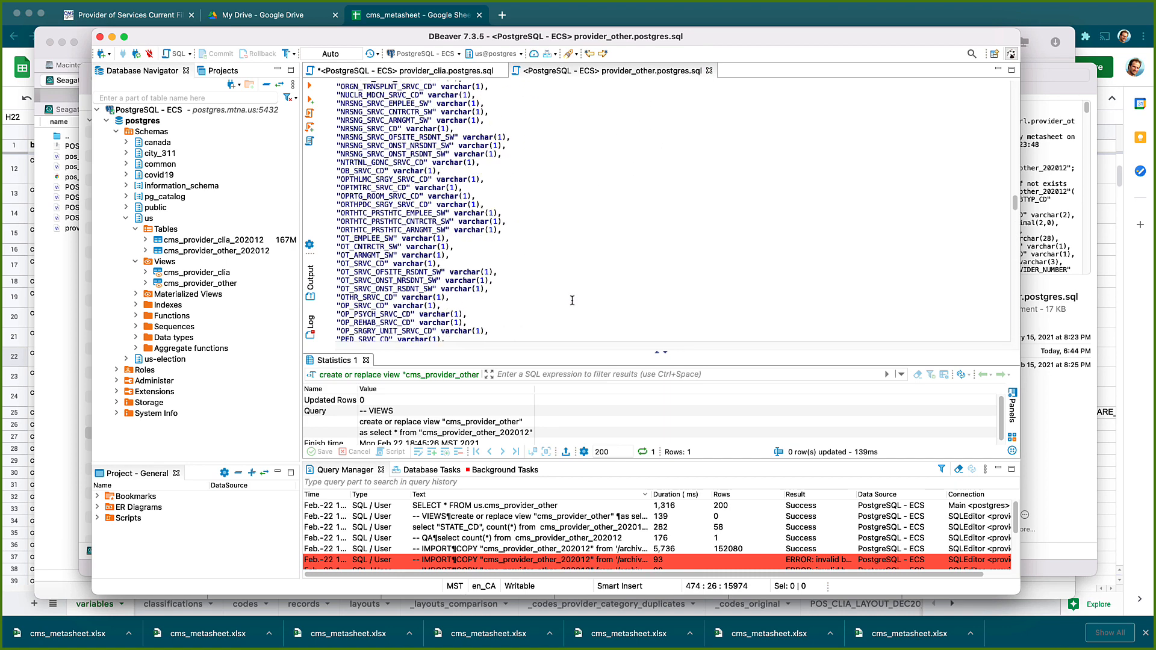
scroll(572, 301, "up", 5)
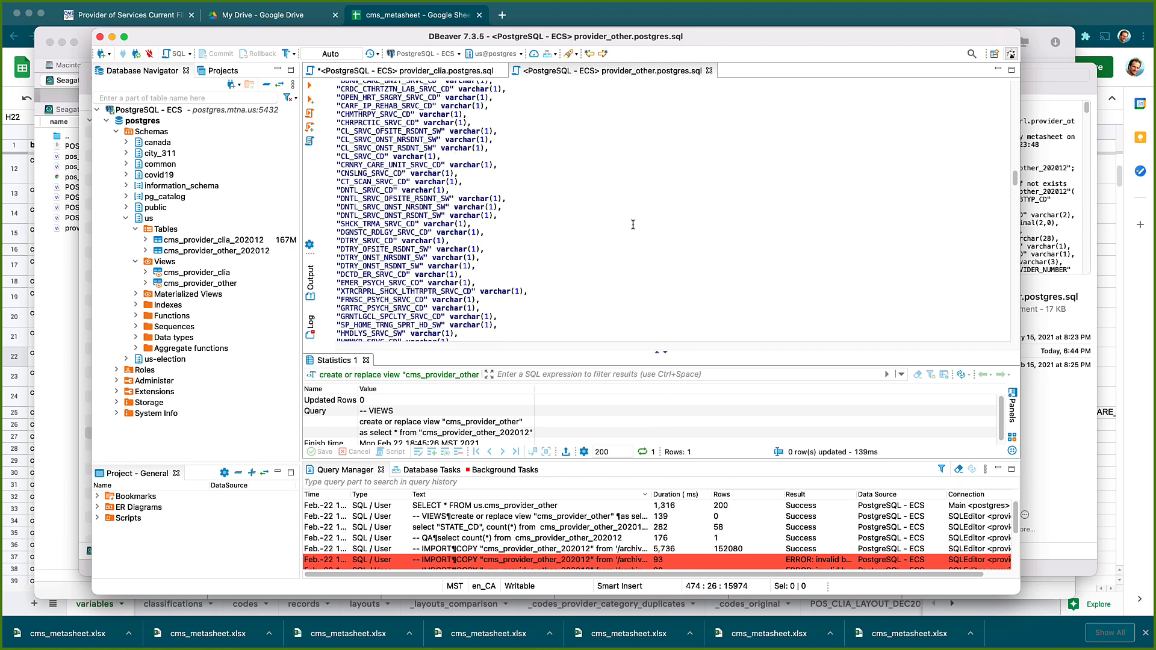
left_click(711, 71)
left_click(501, 70)
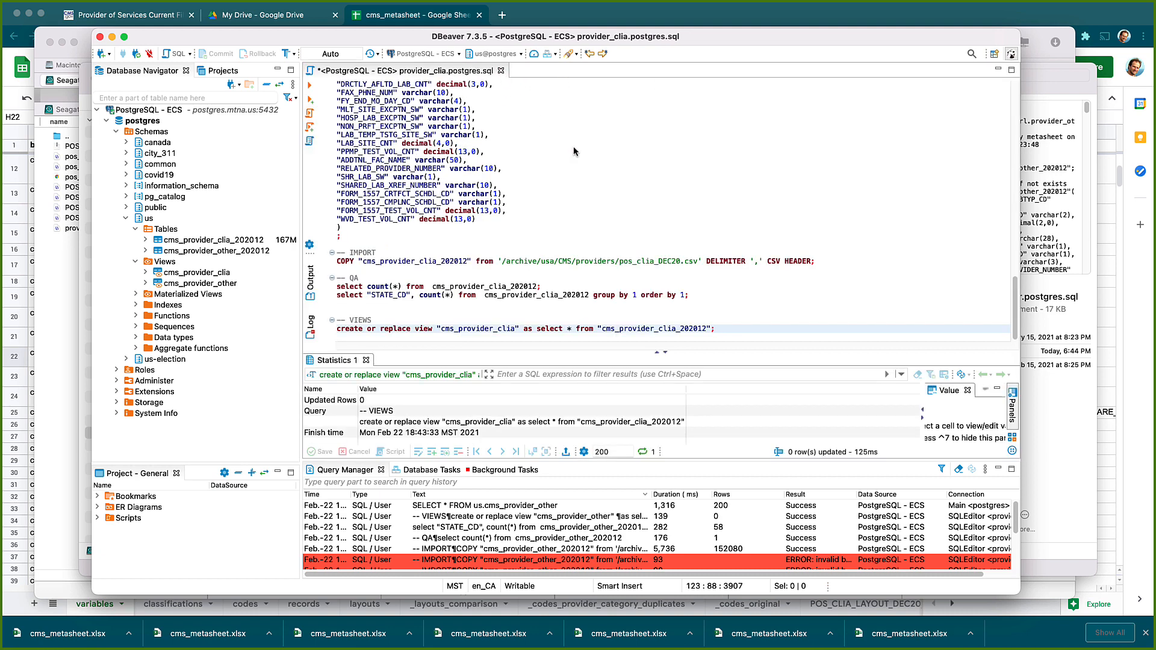
left_click(710, 330)
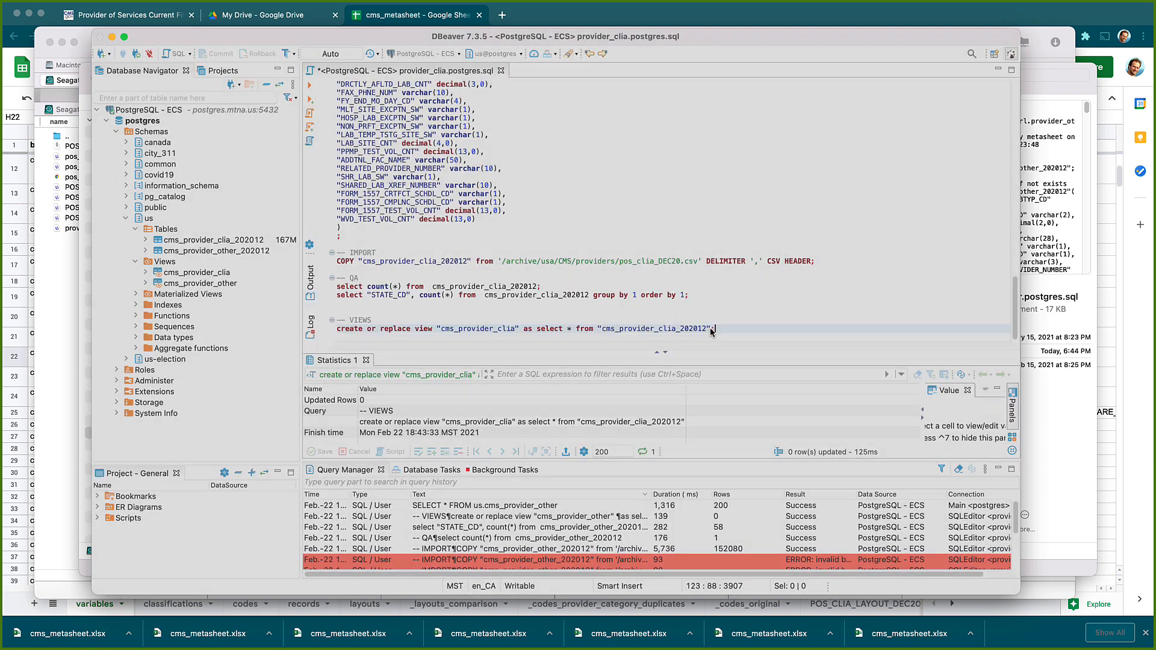